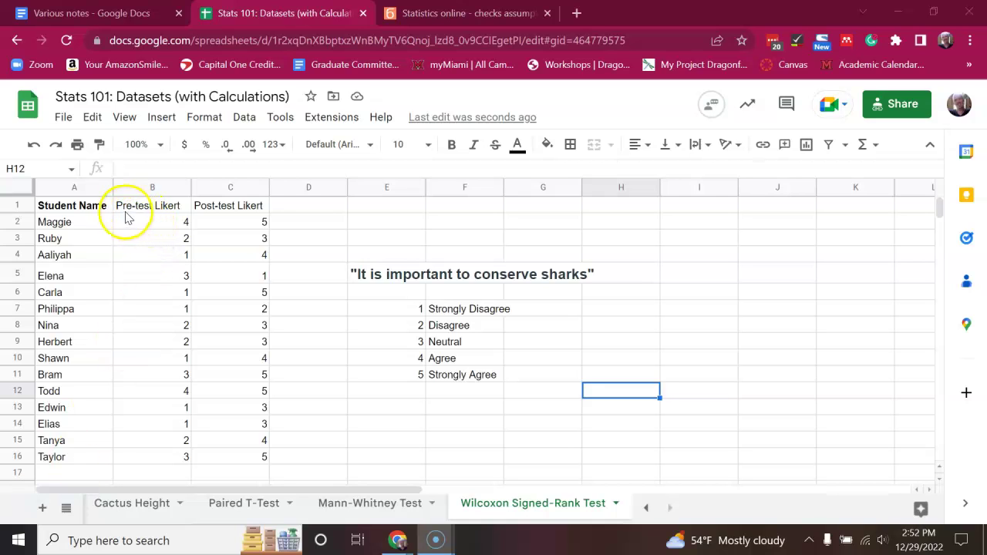
- Point out the Pre-test Likert column and shark statement, then open Statistics Kingdom's Shapiro-Wilk calculator
click(125, 209)
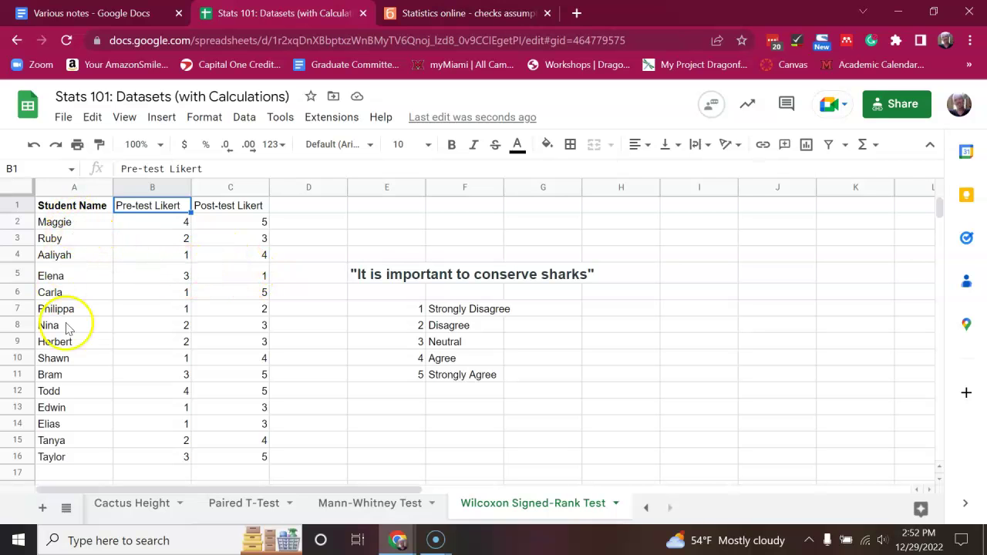
click(379, 274)
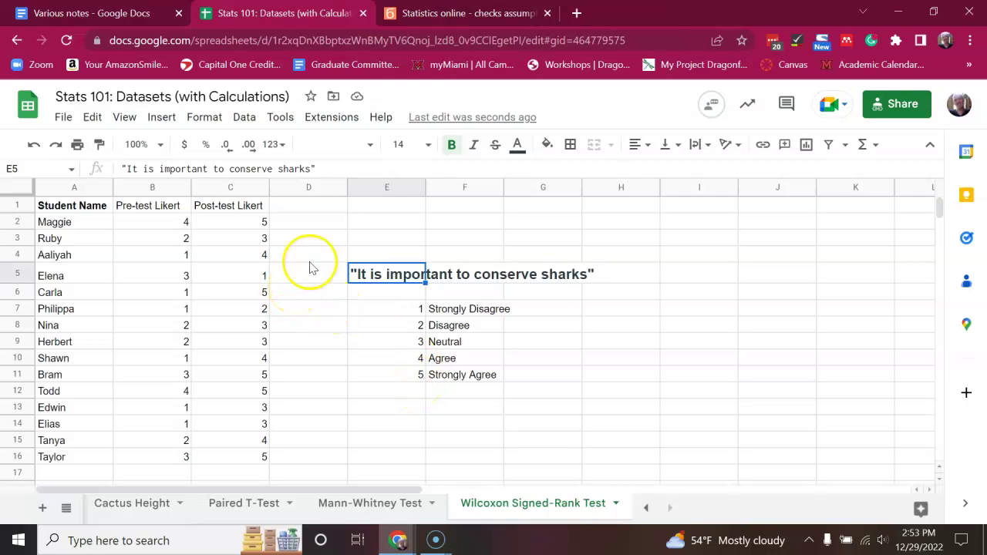
click(461, 13)
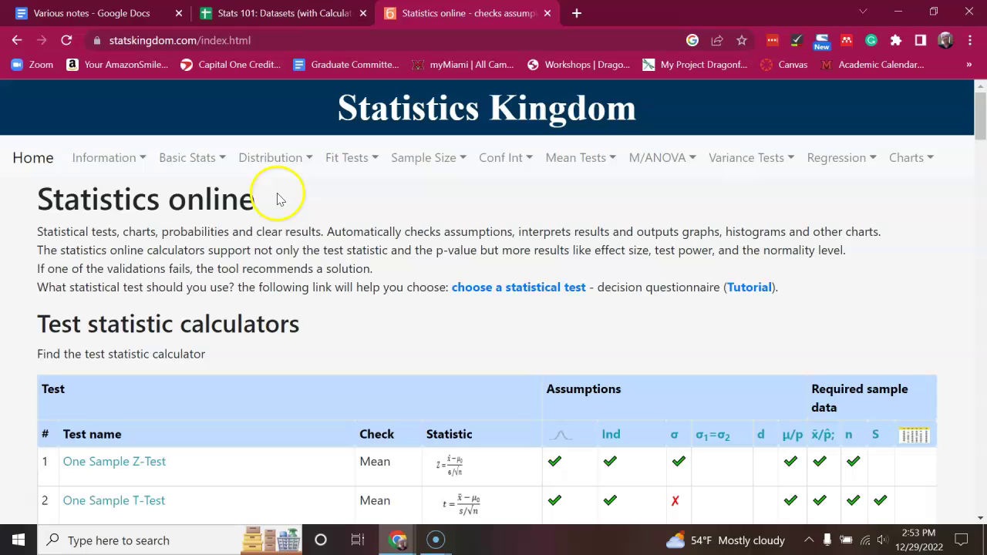
scroll(277, 191, down, 6)
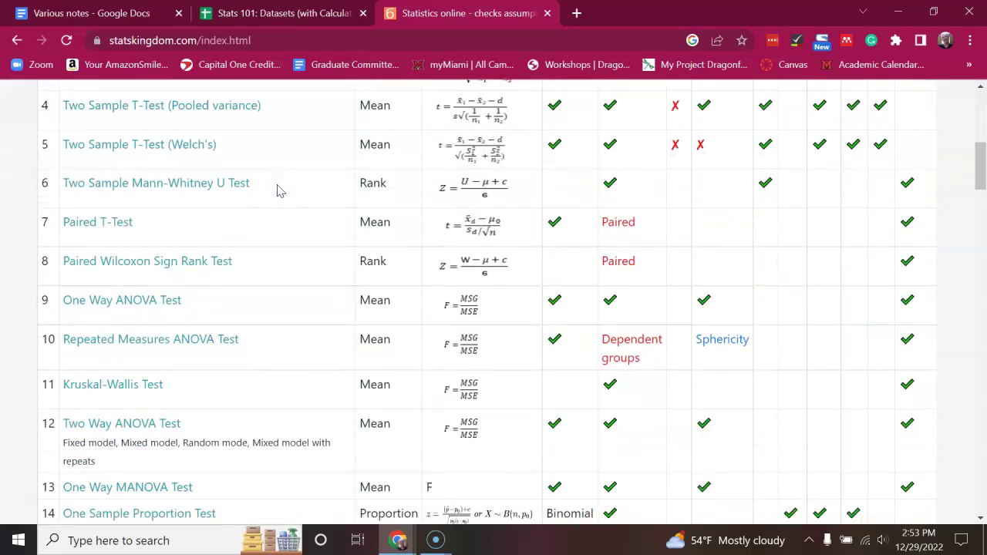
scroll(279, 190, down, 7)
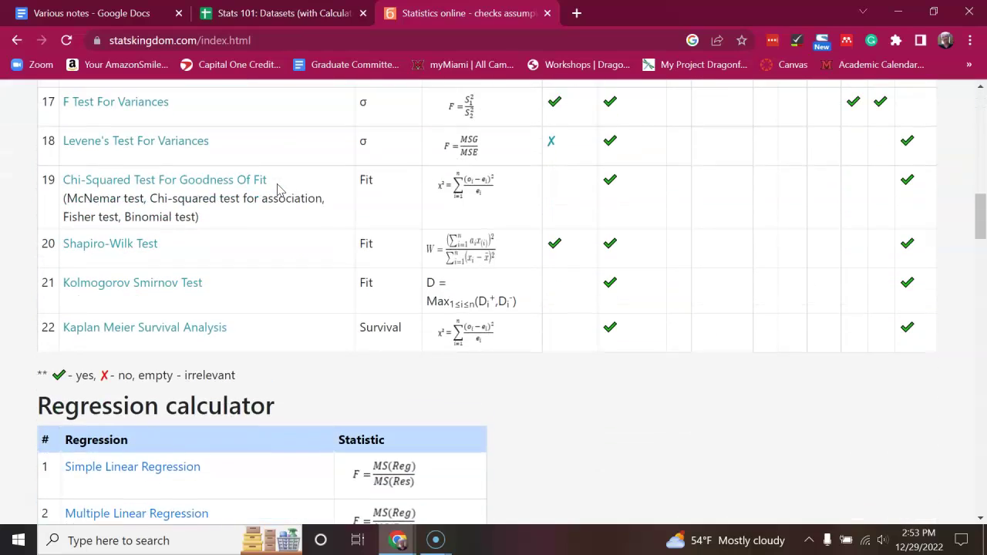
click(132, 245)
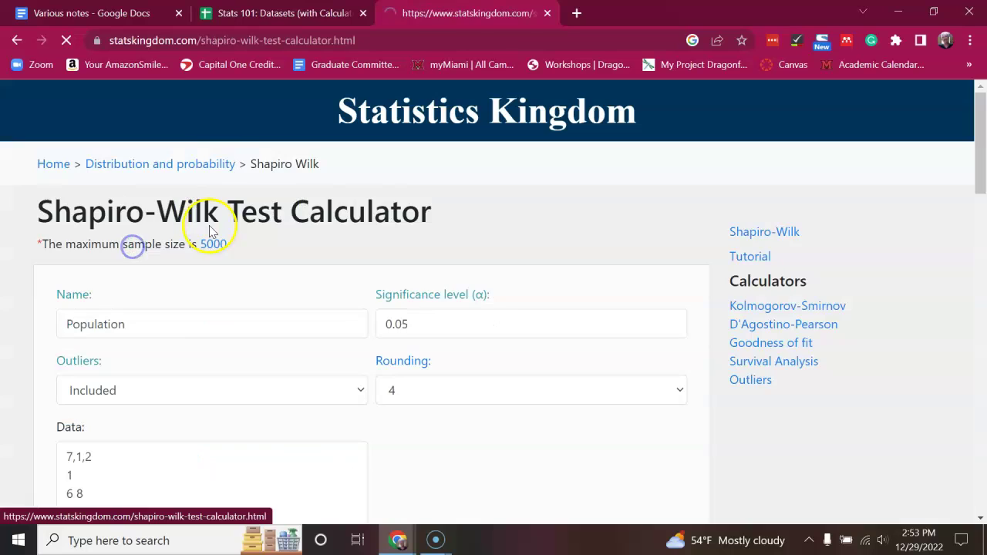
- Review Maggie's pre- and post-test scores in row 2 and settle on empty cell D2
click(248, 13)
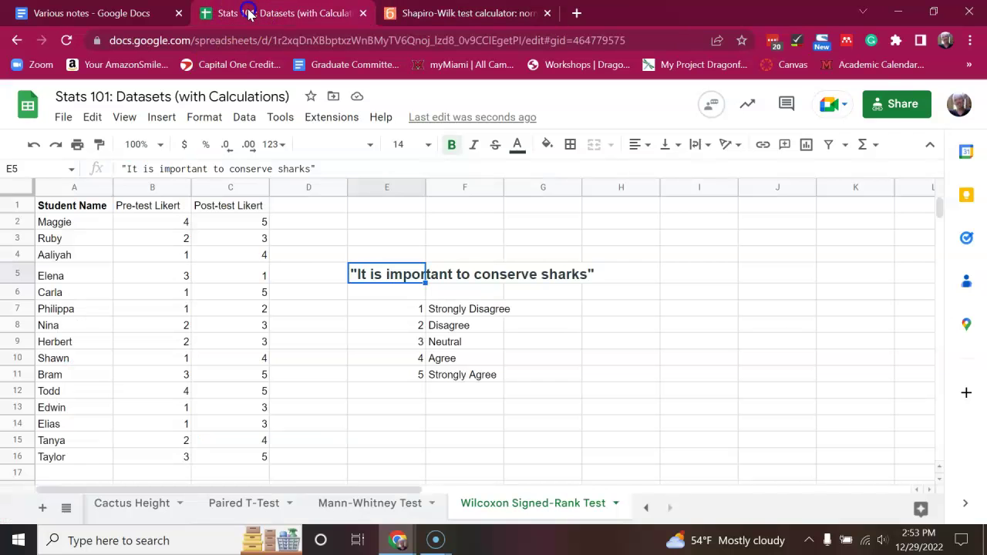
click(293, 222)
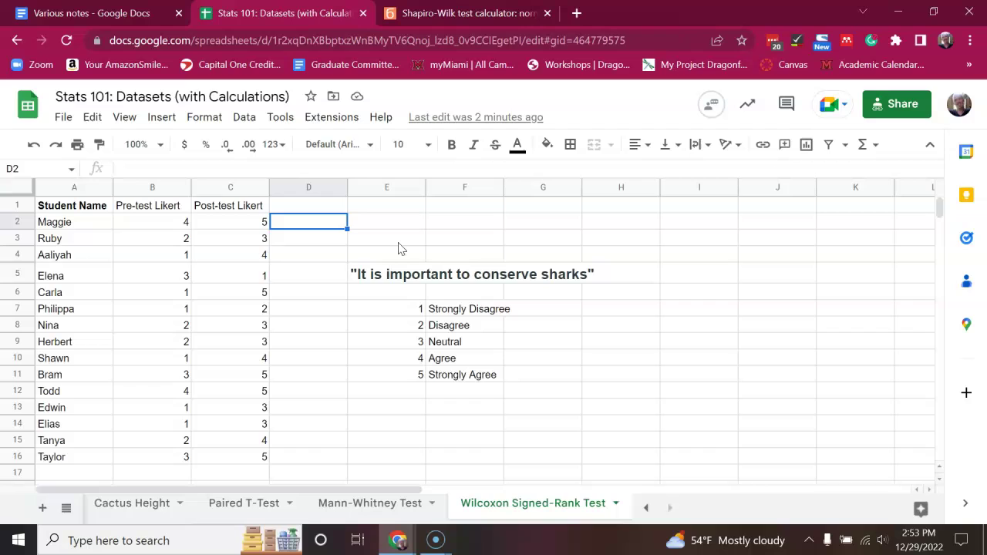
key(Left)
key(Left)
key(Down)
key(Up)
key(Down)
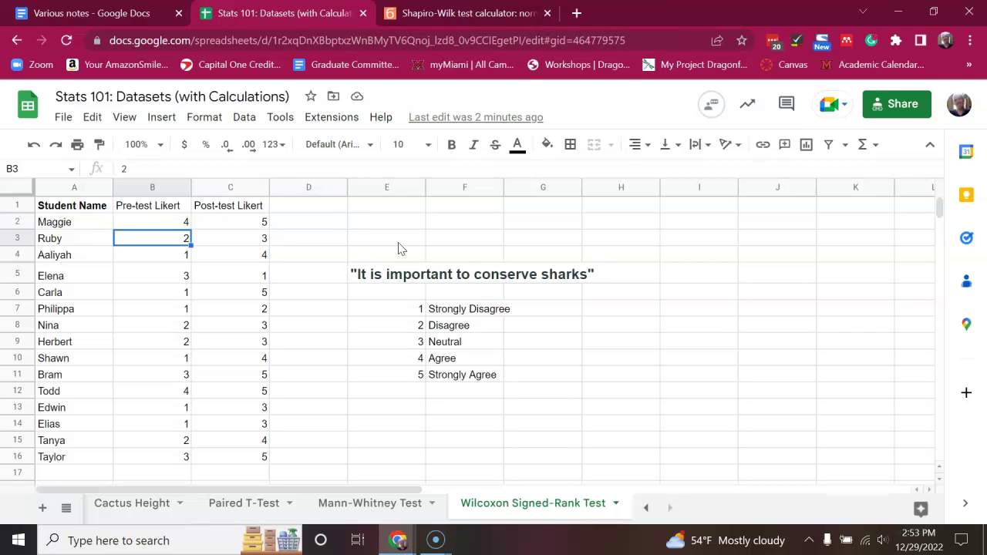
key(Right)
key(Up)
key(Right)
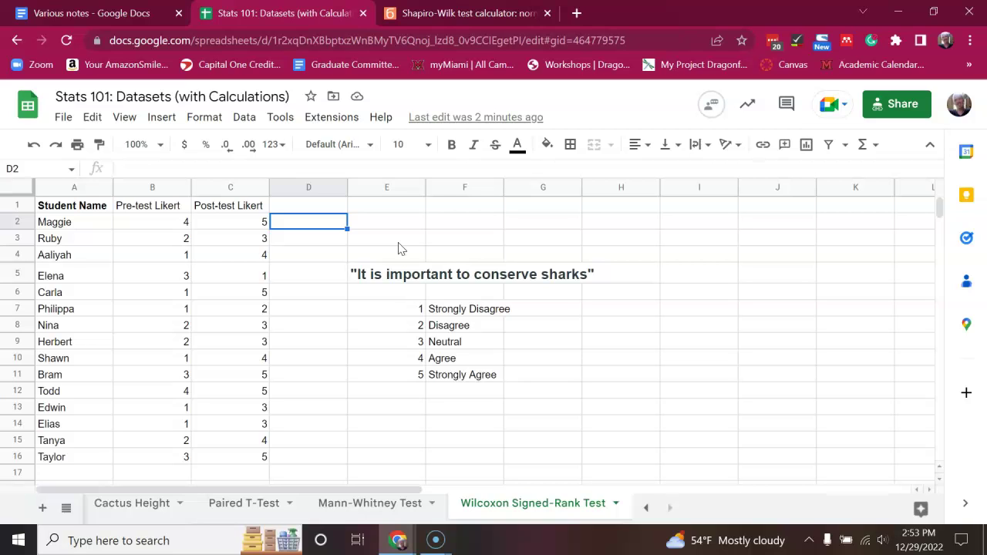
key(Left)
key(Left)
key(Left)
key(Right)
key(Right)
key(Right)
- Enter the difference formula =C2-B2 in D2 and fill it down to D16
text(=)
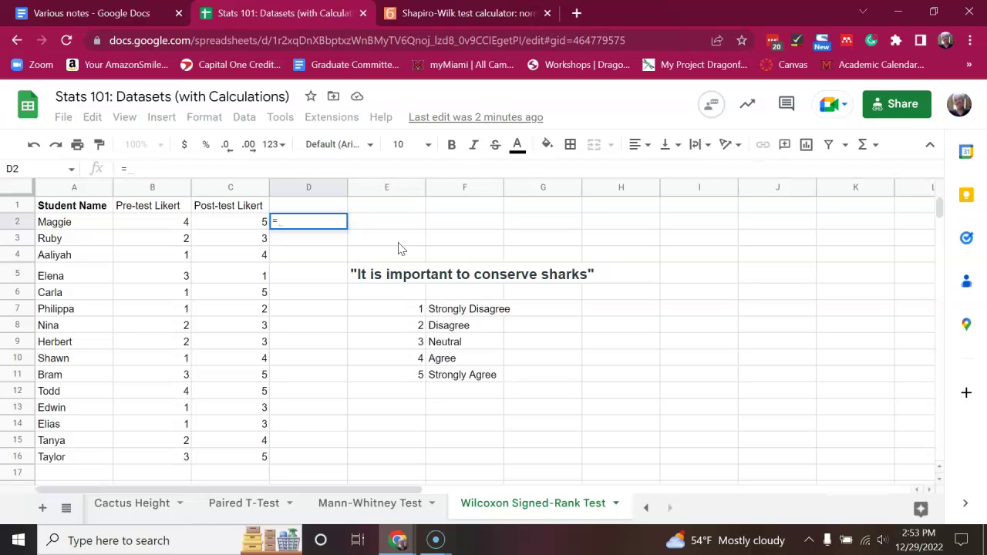
key(Left)
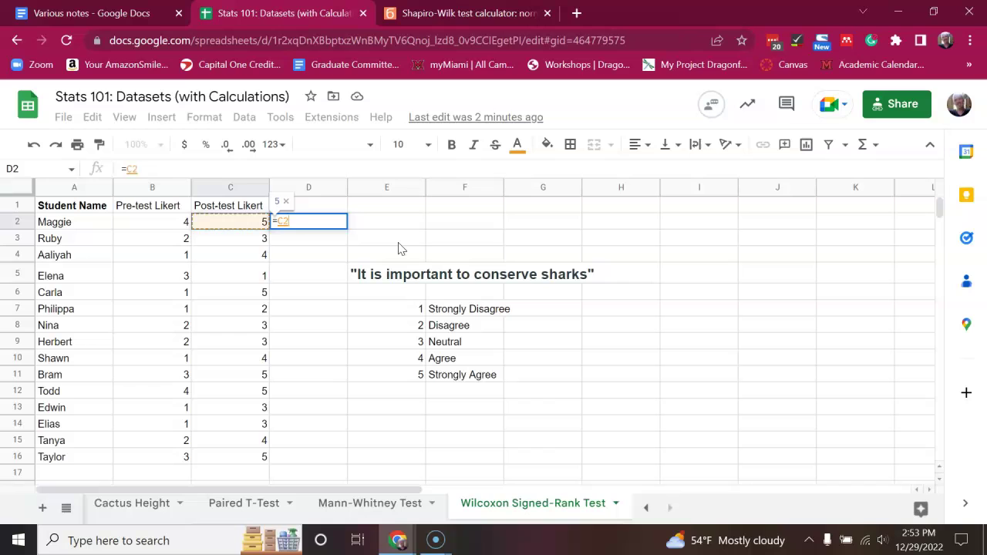
text(-)
key(Left)
key(Left)
key(Return)
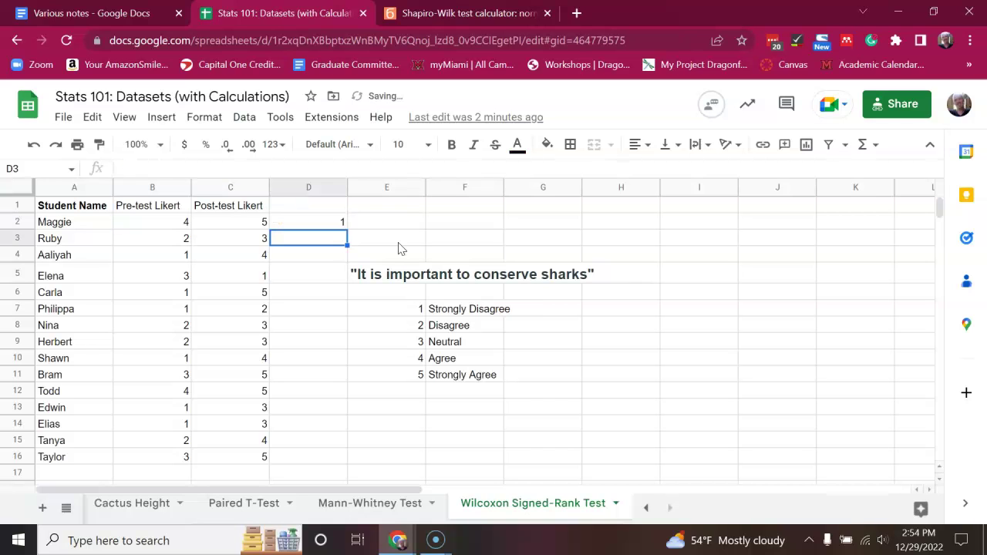
key(Up)
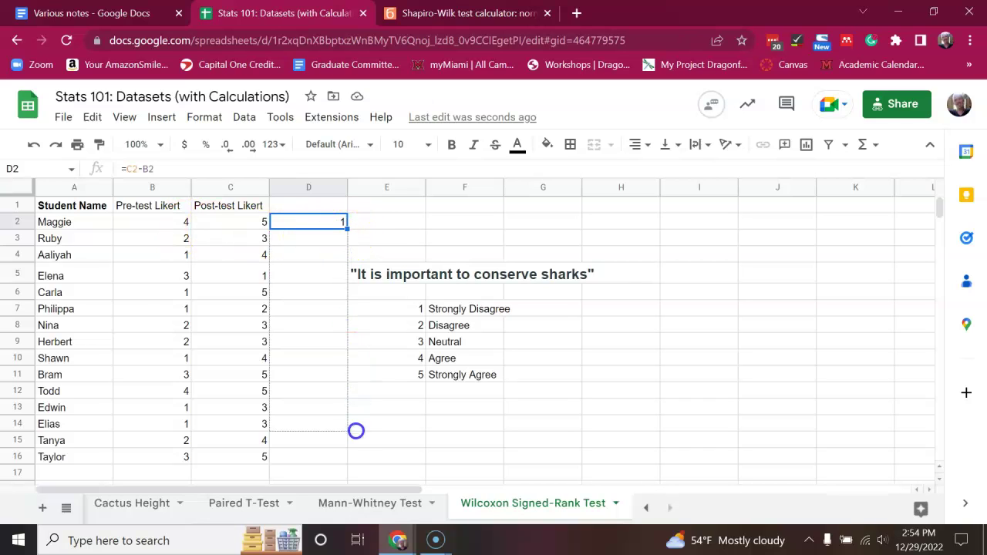
drag(353, 454, 352, 456)
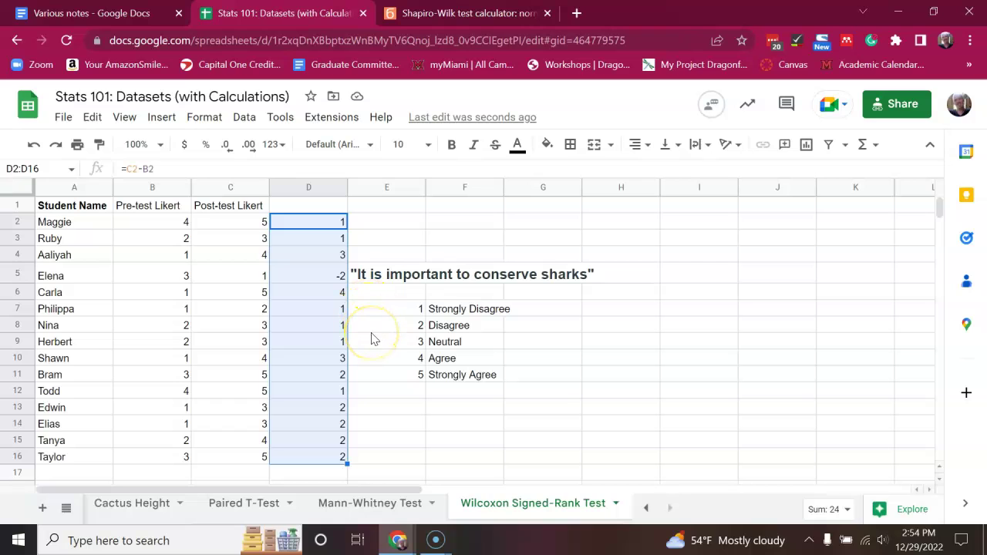
- Check the differences in D3, D4, D5, D7 and D11, then select D2:D16
click(316, 240)
click(324, 256)
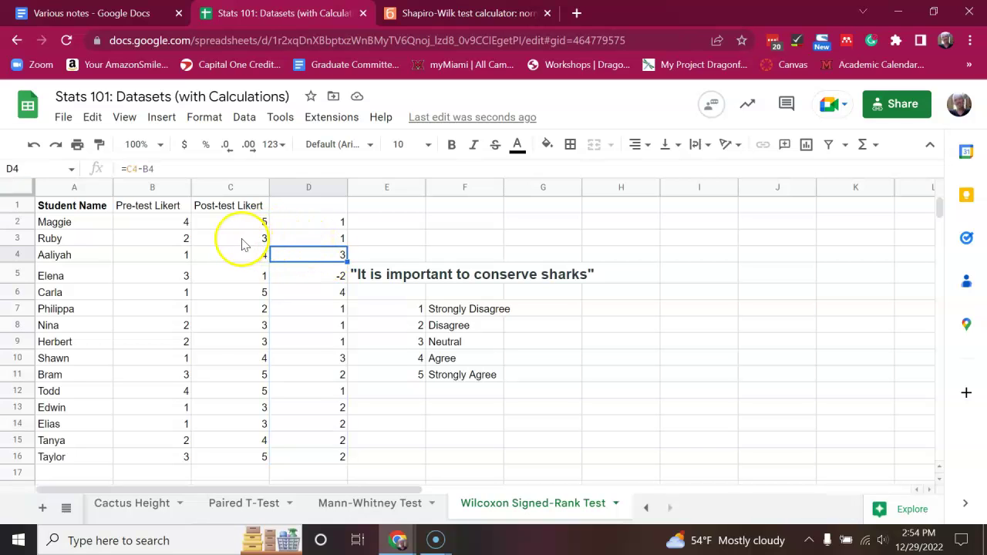
click(257, 242)
click(324, 241)
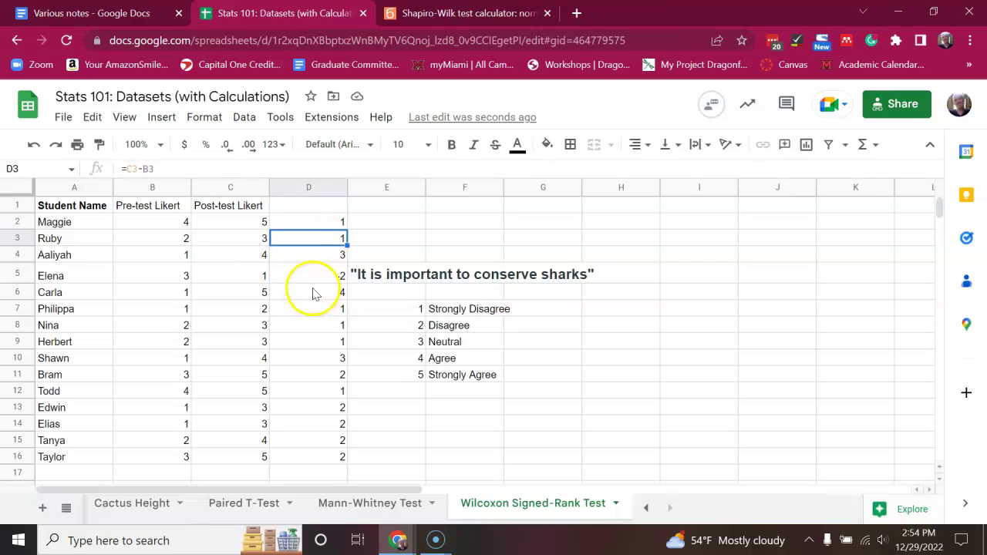
click(316, 278)
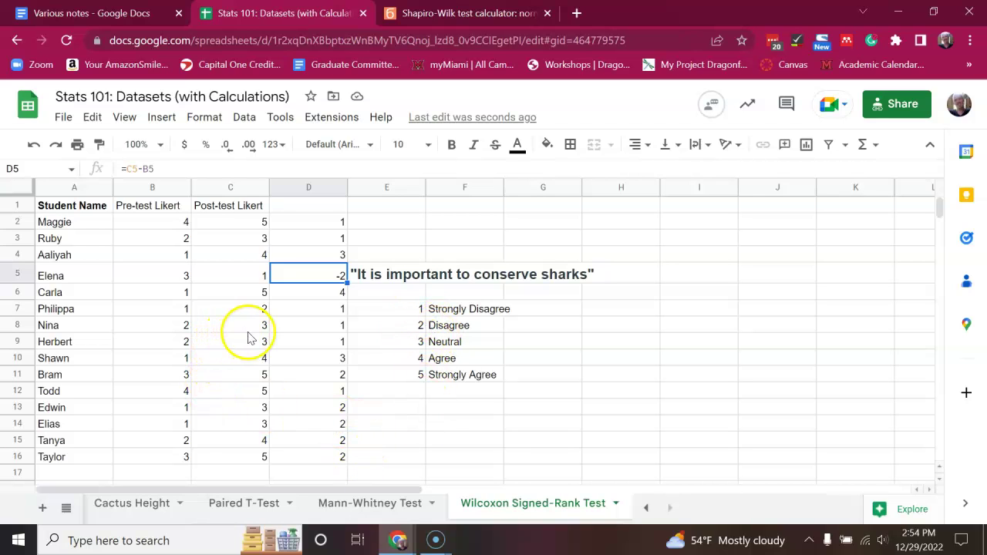
click(313, 309)
click(314, 372)
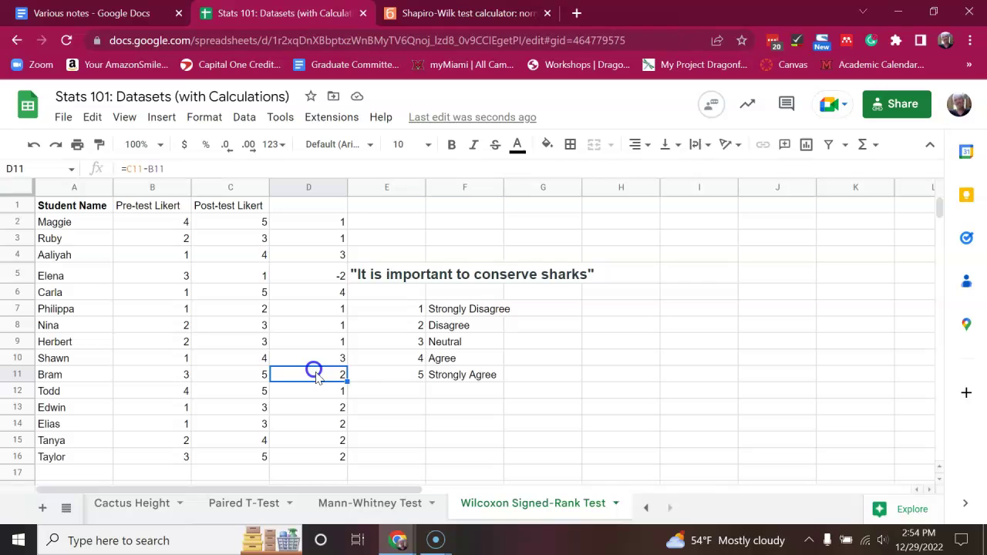
drag(328, 225, 315, 456)
key(ctrl+c)
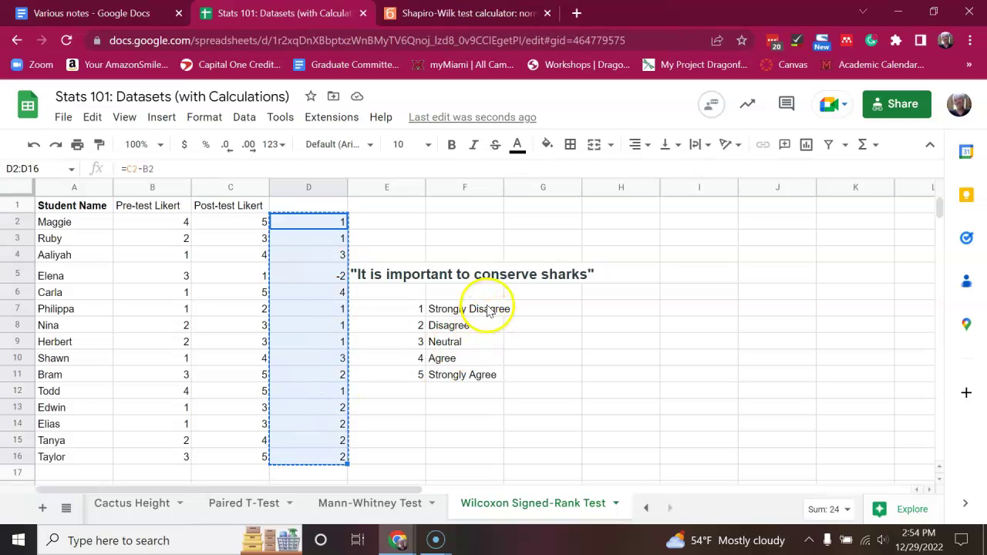
- Replace the Data box contents with the 15 differences and calculate, giving W = 0.8646, p = 0.02812
click(445, 9)
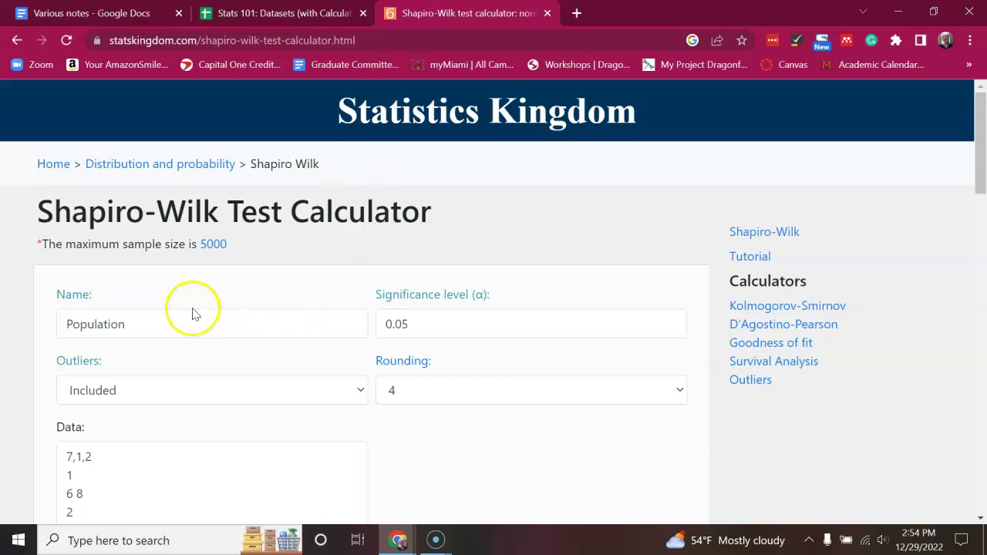
scroll(191, 308, down, 3)
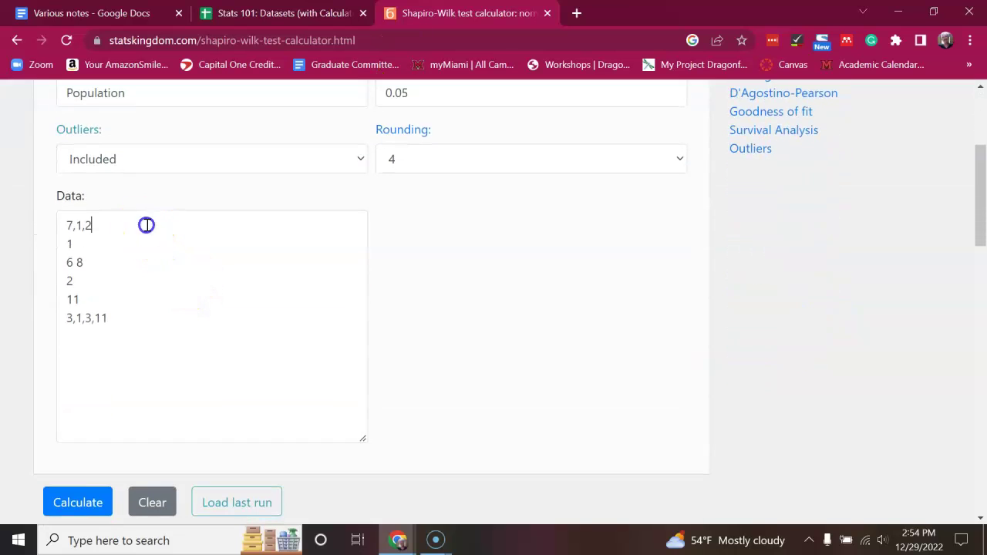
click(145, 225)
click(151, 502)
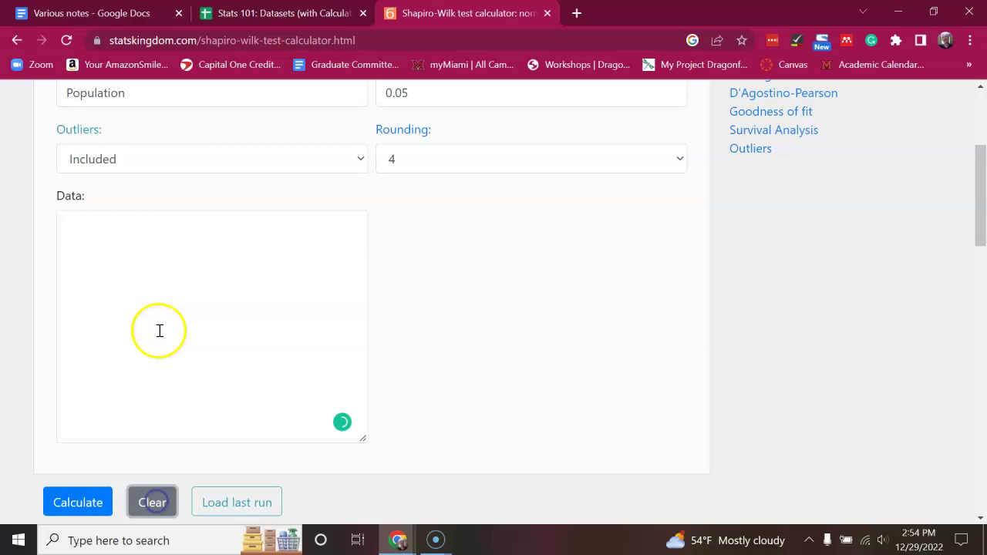
click(121, 227)
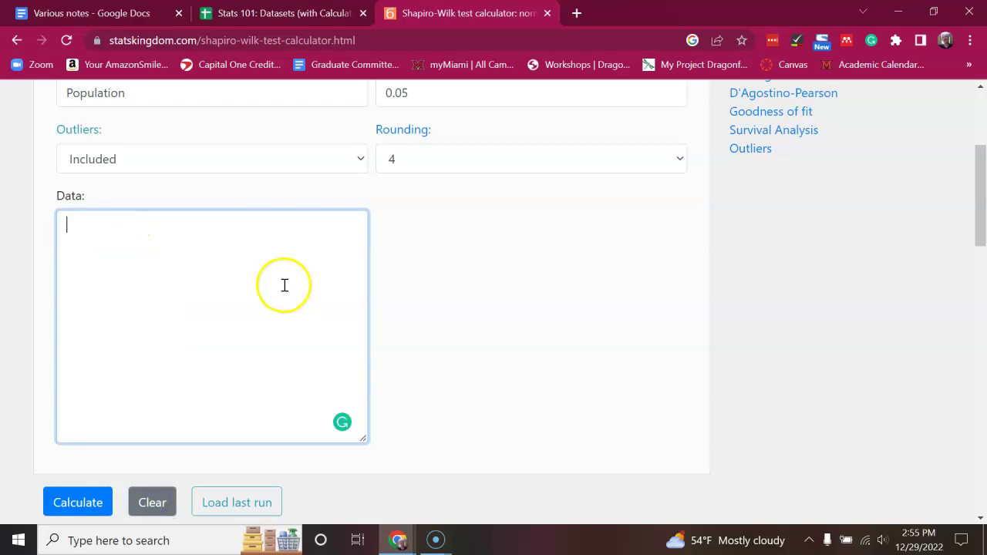
key(ctrl+v)
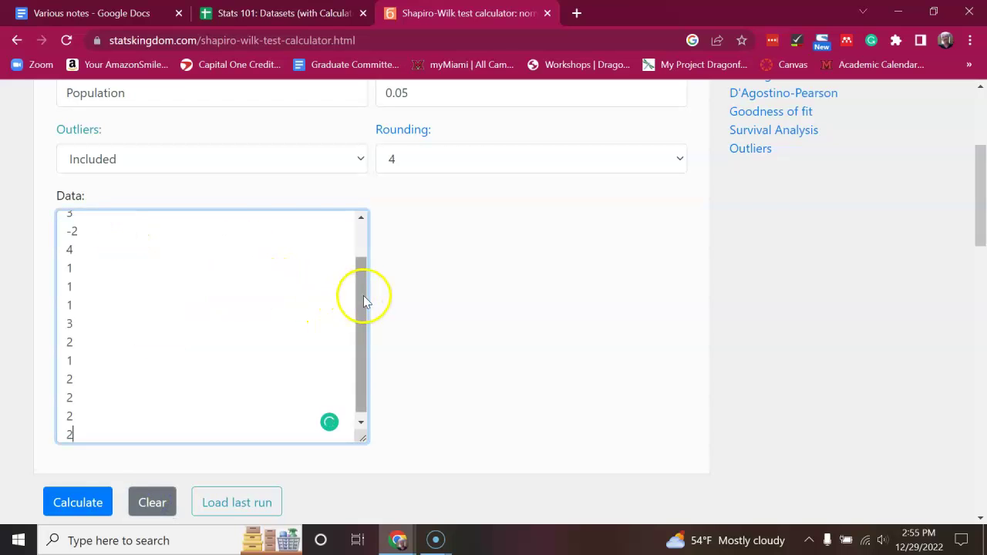
drag(363, 293, 362, 379)
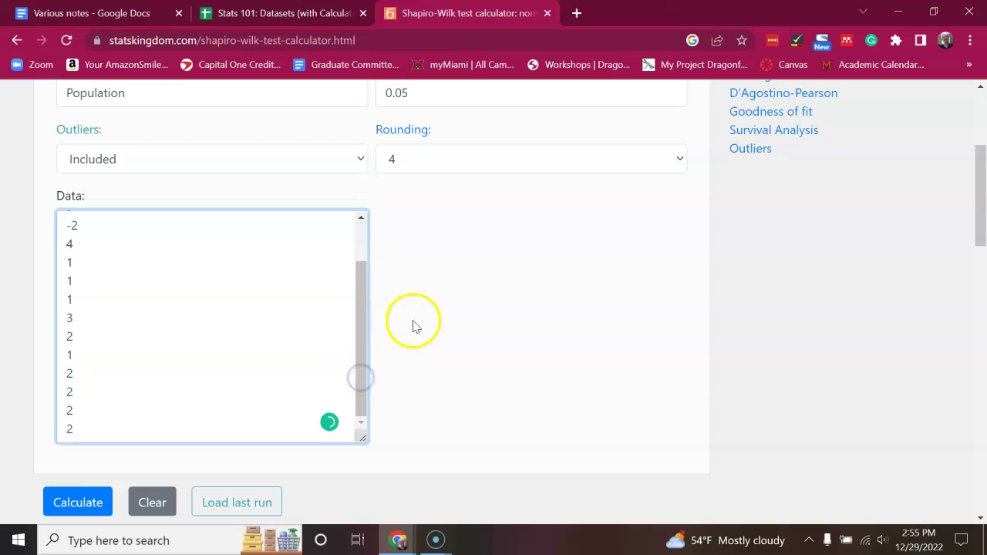
scroll(386, 328, down, 2)
click(77, 348)
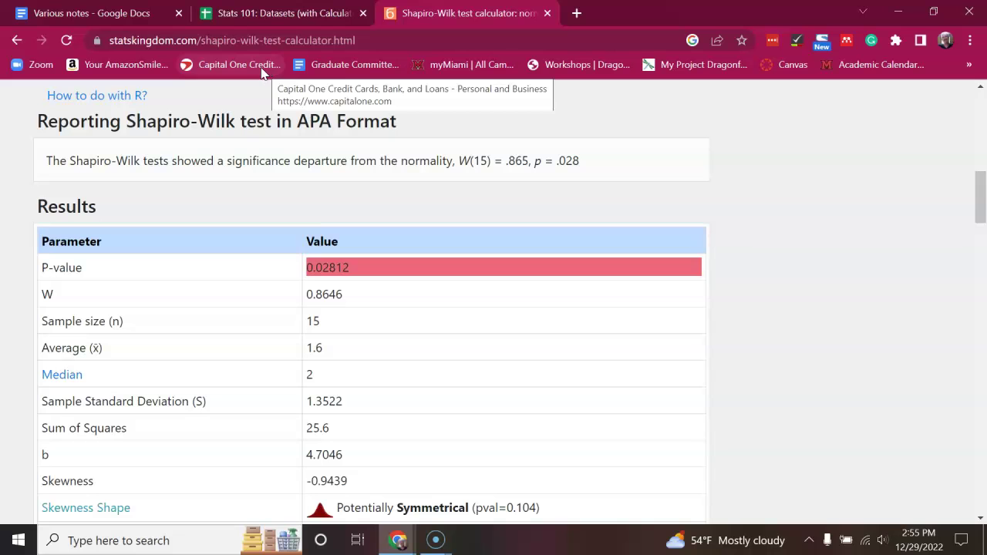
scroll(304, 158, up, 9)
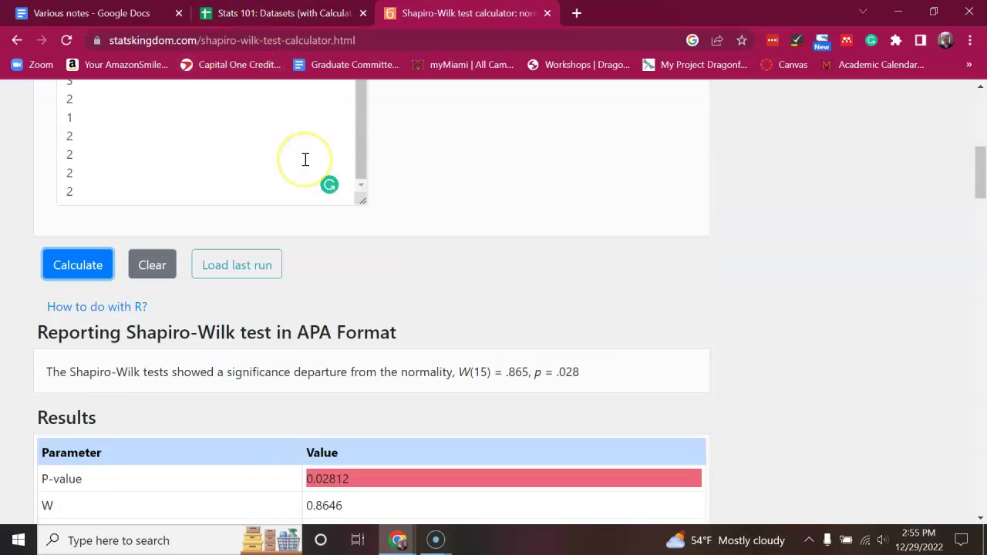
- Go to the Statistics Kingdom home page and locate Paired Wilcoxon Sign Rank Test in the calculators table
click(390, 106)
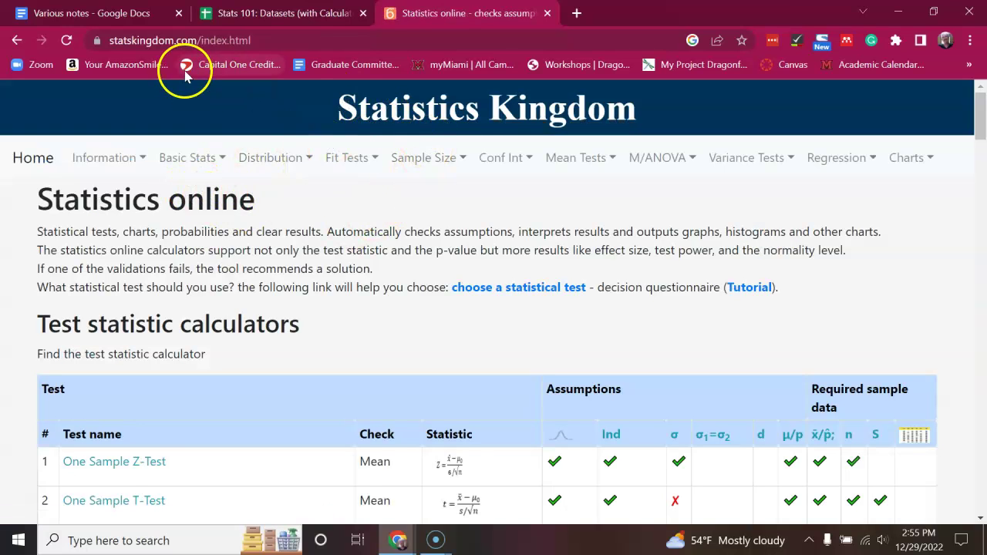
scroll(243, 223, down, 1)
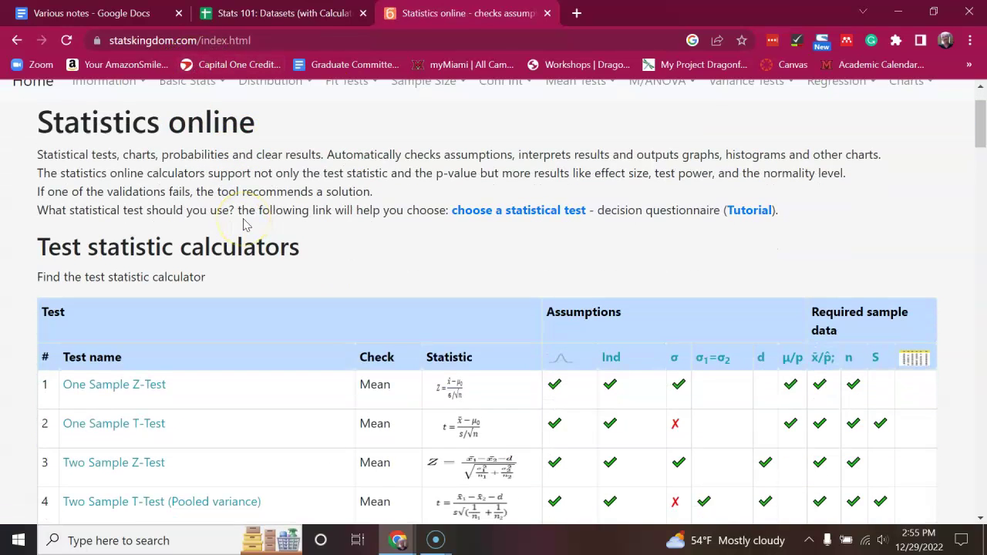
scroll(243, 224, down, 4)
scroll(243, 224, down, 1)
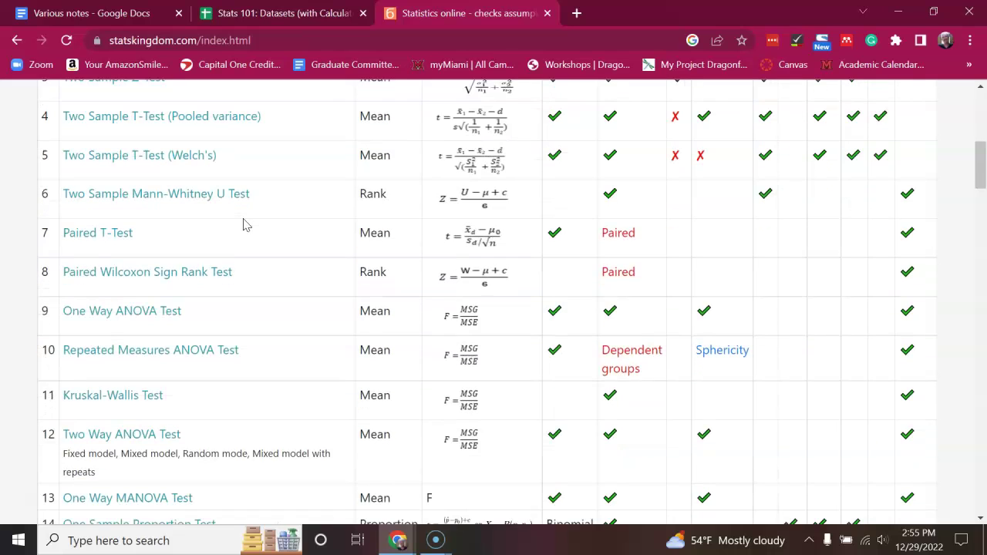
mouse_move(112, 276)
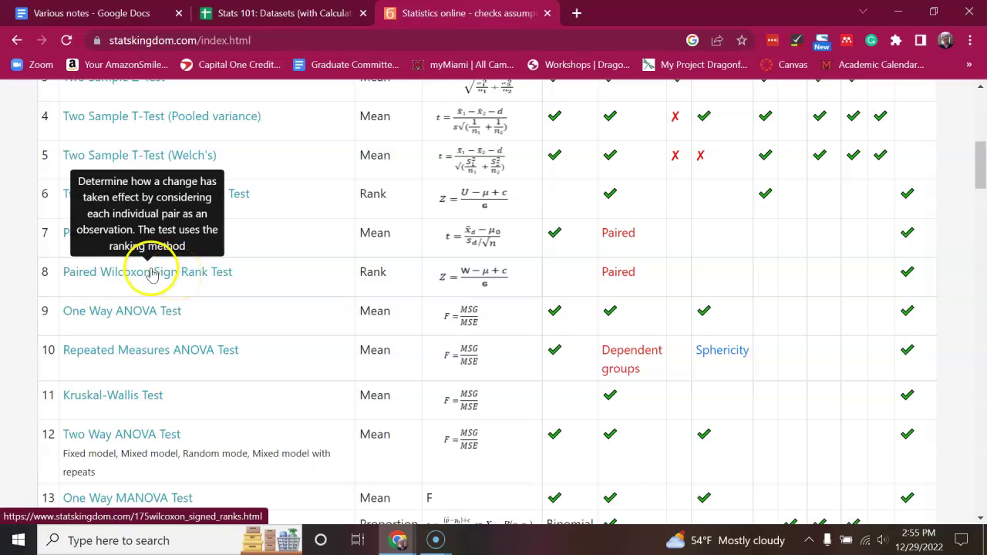
- Open the Paired Wilcoxon Sign Rank Test calculator and clear its Before and After sample columns
click(176, 276)
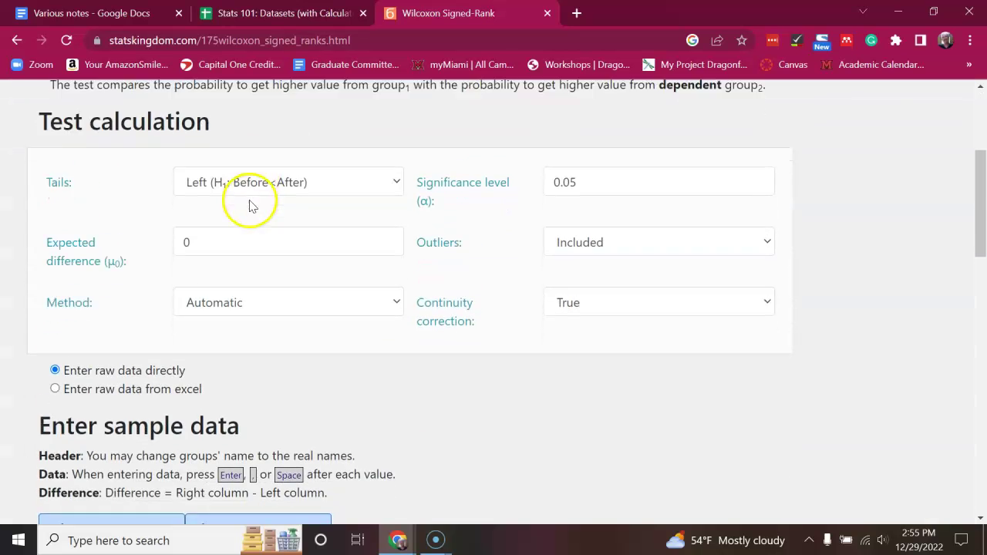
scroll(249, 206, down, 3)
scroll(249, 205, down, 2)
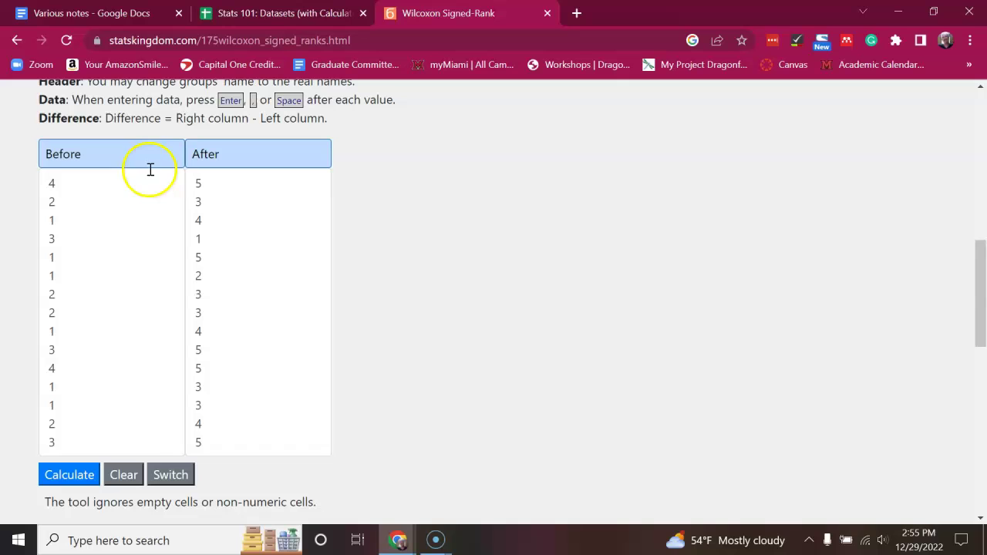
click(123, 474)
scroll(229, 254, up, 3)
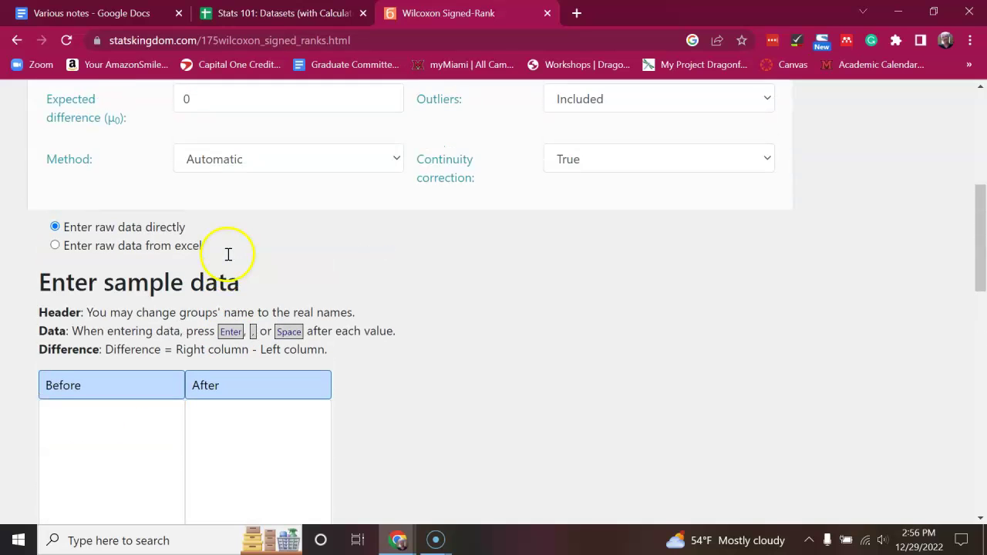
scroll(228, 255, down, 1)
- Copy the Pre-test Likert scores B2:B16 into the calculator's Before column and select its header
click(254, 13)
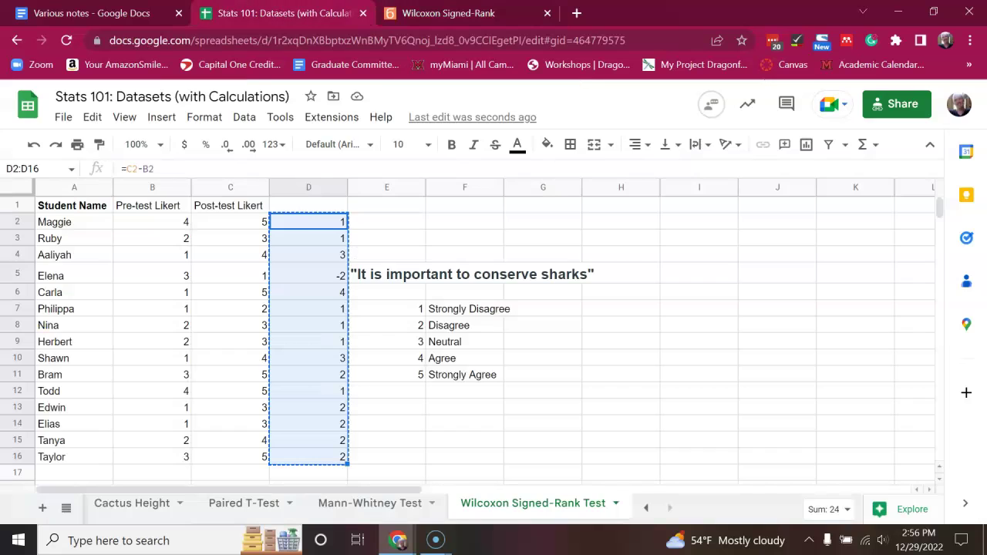
drag(154, 223, 159, 456)
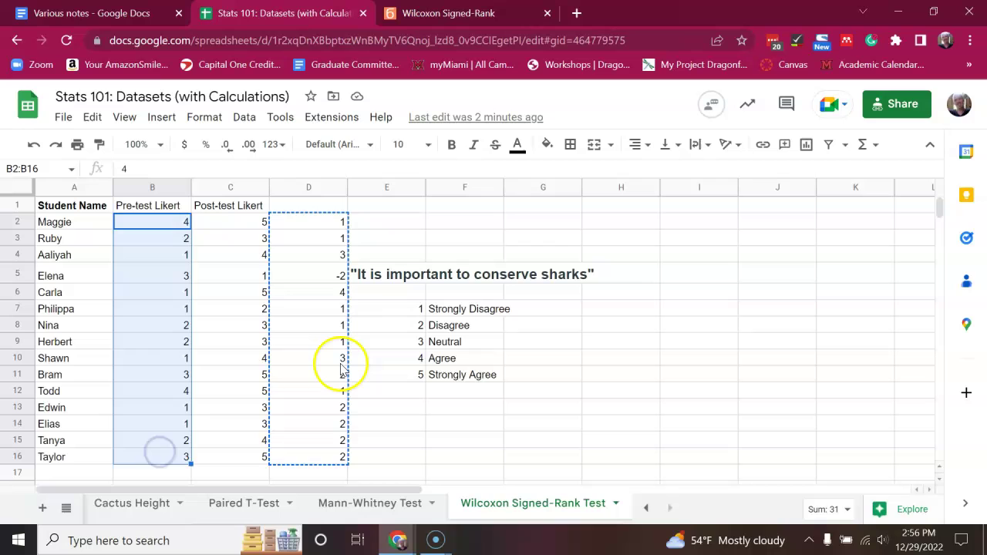
key(ctrl+c)
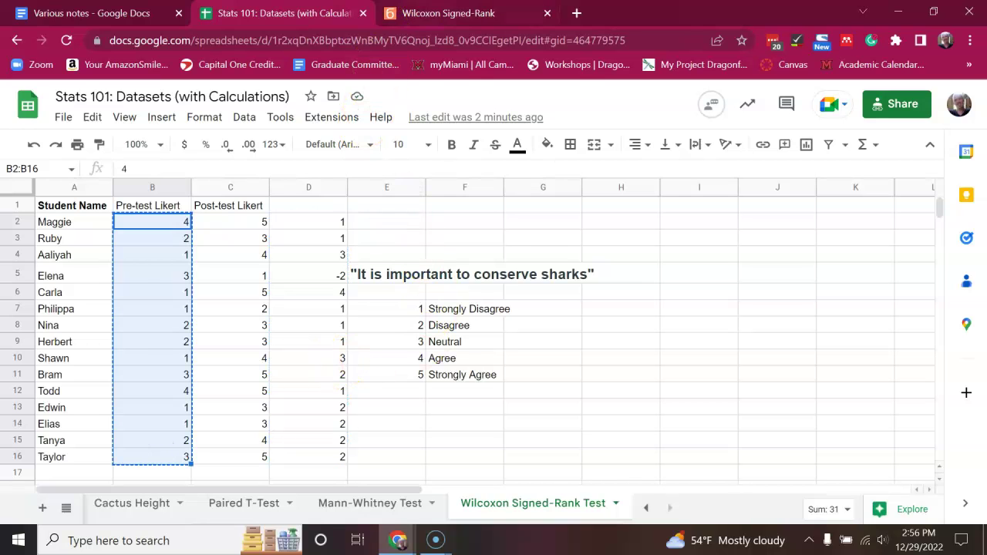
key(ctrl+Tab)
click(119, 353)
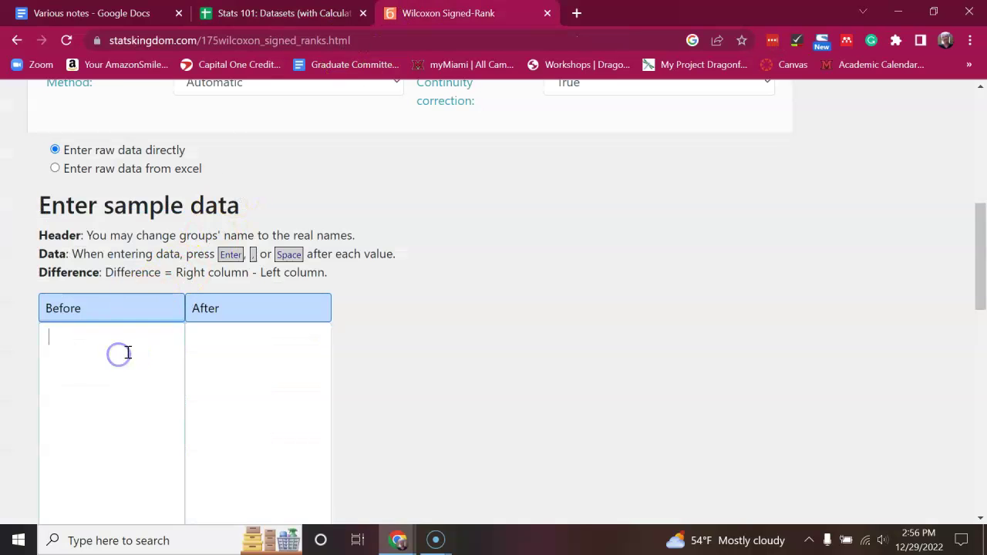
key(ctrl+v)
click(117, 234)
drag(117, 233, 12, 230)
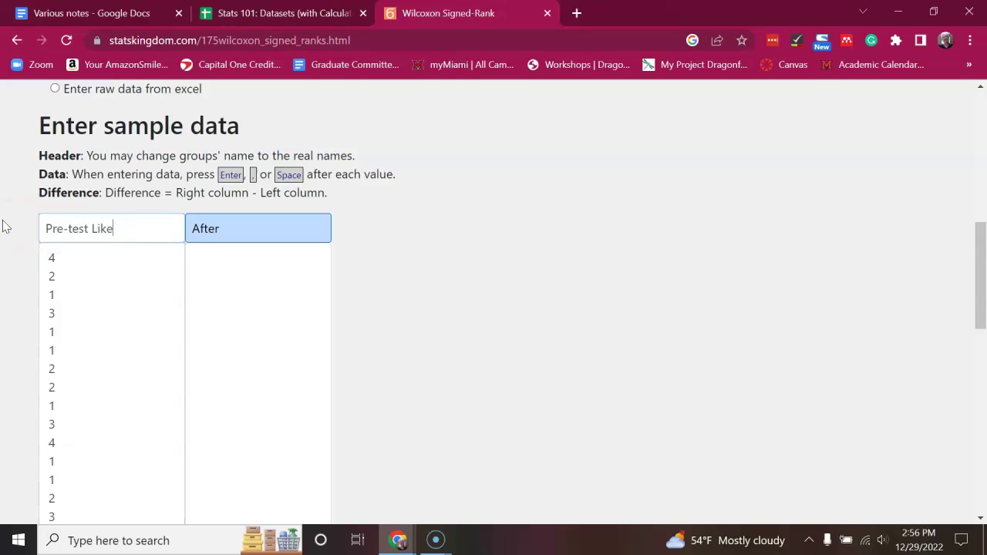
- Paste the Post-test Likert scores C2:C16 into the After column and retitle it Post-test Likert
click(255, 12)
click(230, 231)
drag(230, 231, 244, 455)
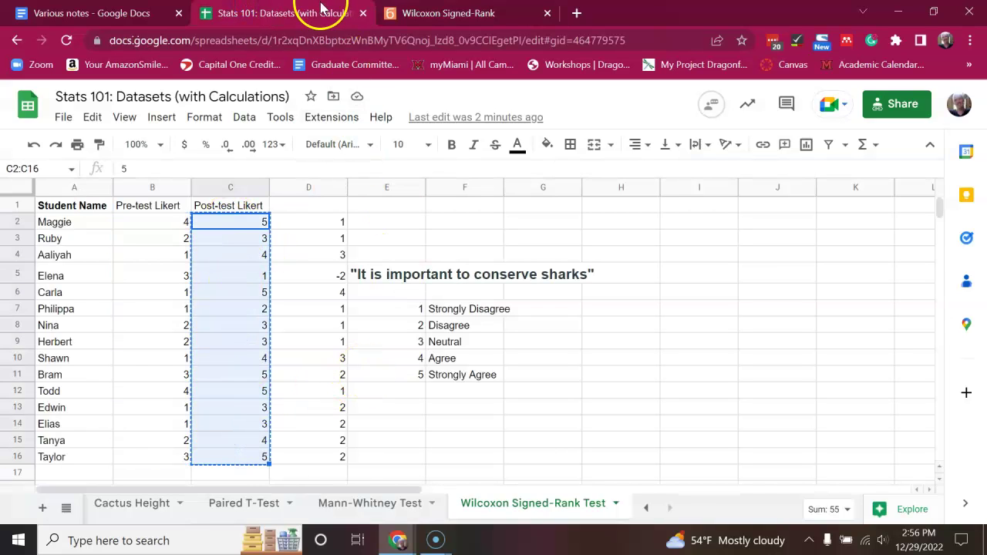
click(448, 13)
click(229, 267)
key(ctrl+v)
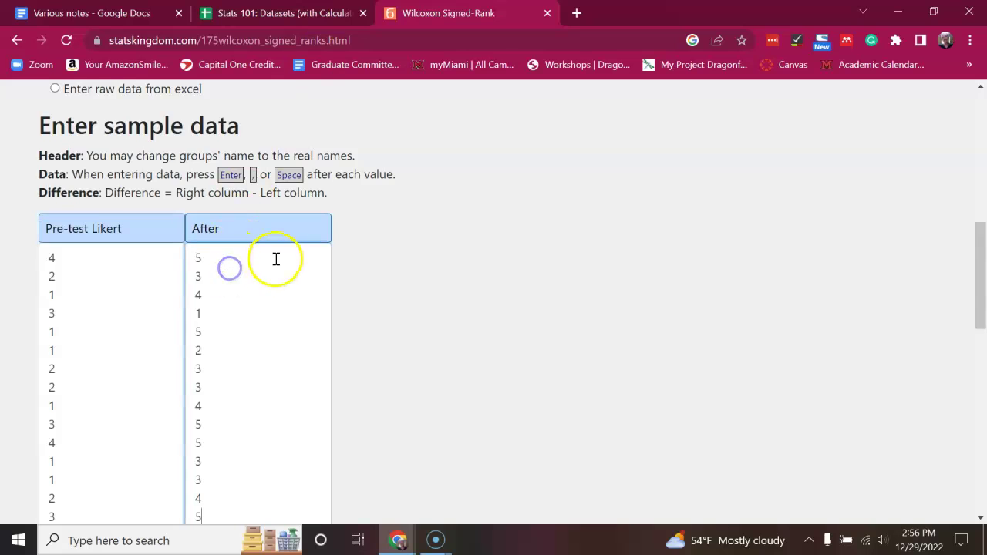
scroll(240, 316, up, 2)
click(236, 380)
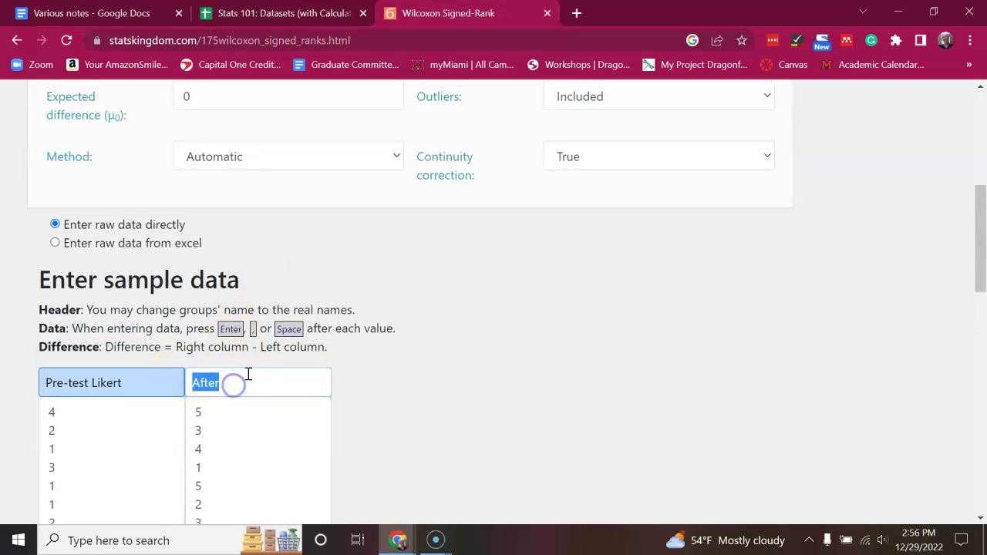
text(Post-test Likert)
scroll(264, 348, down, 6)
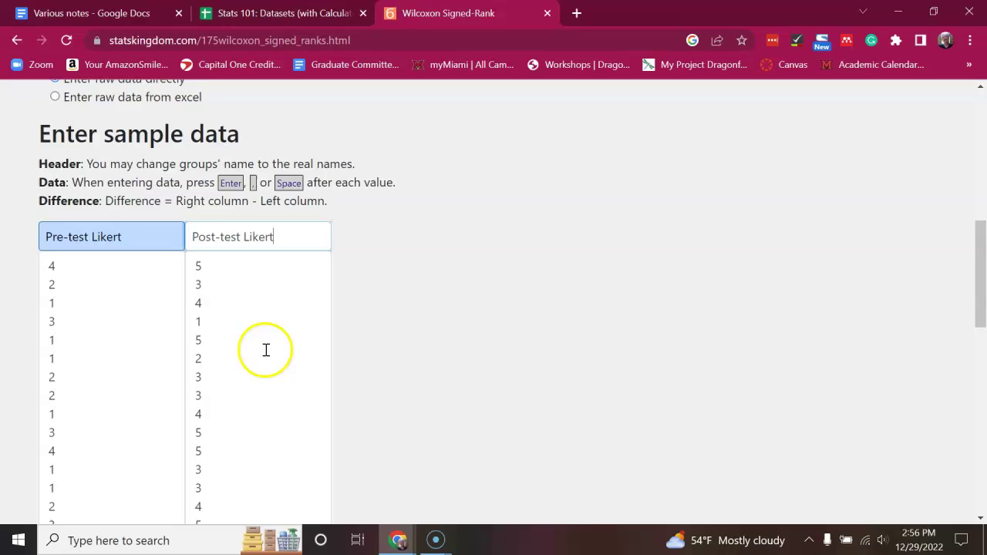
scroll(67, 298, up, 1)
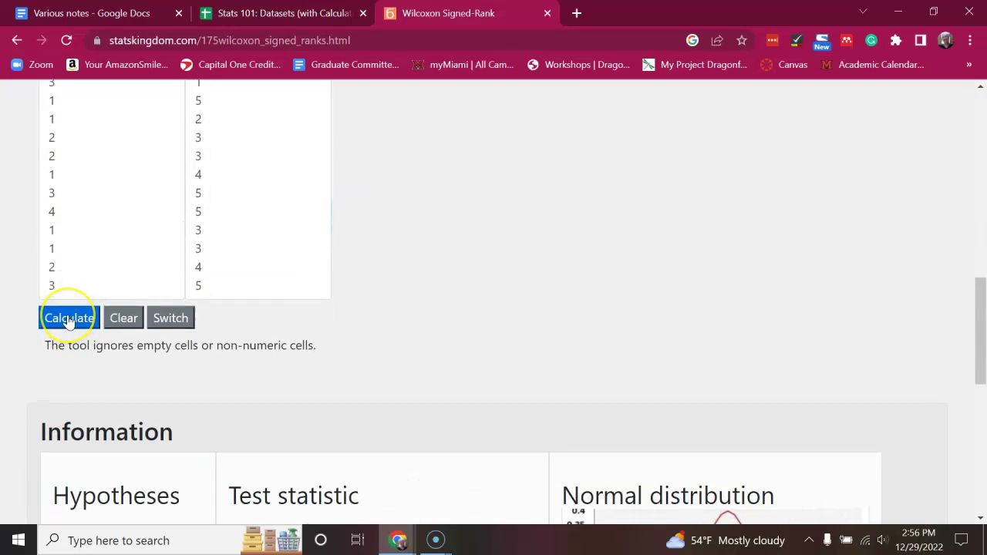
click(67, 319)
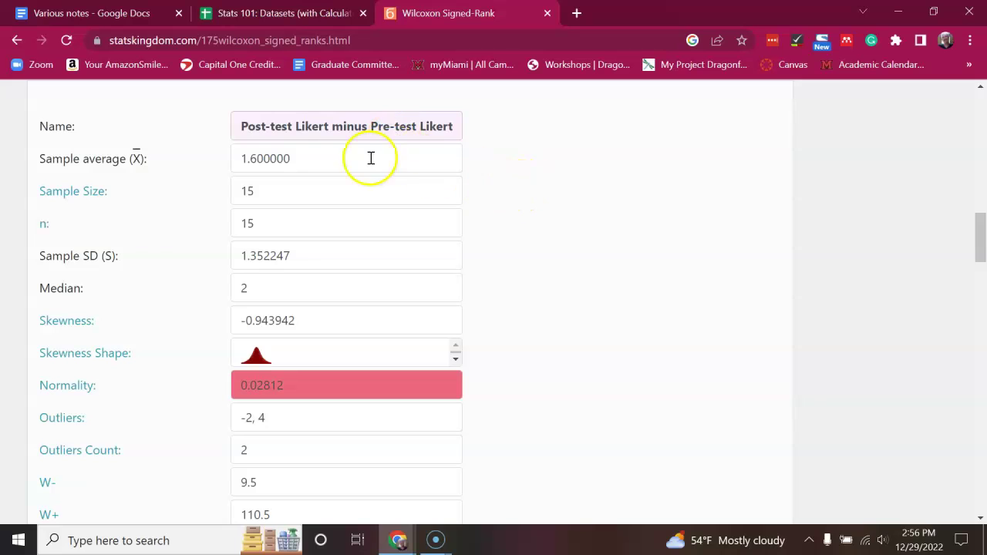
scroll(231, 209, up, 1)
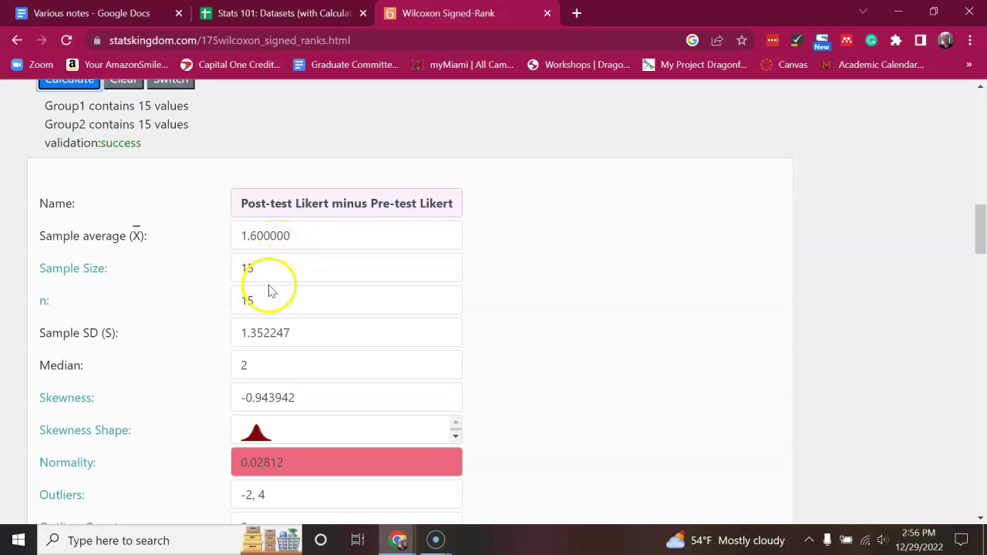
scroll(276, 338, down, 1)
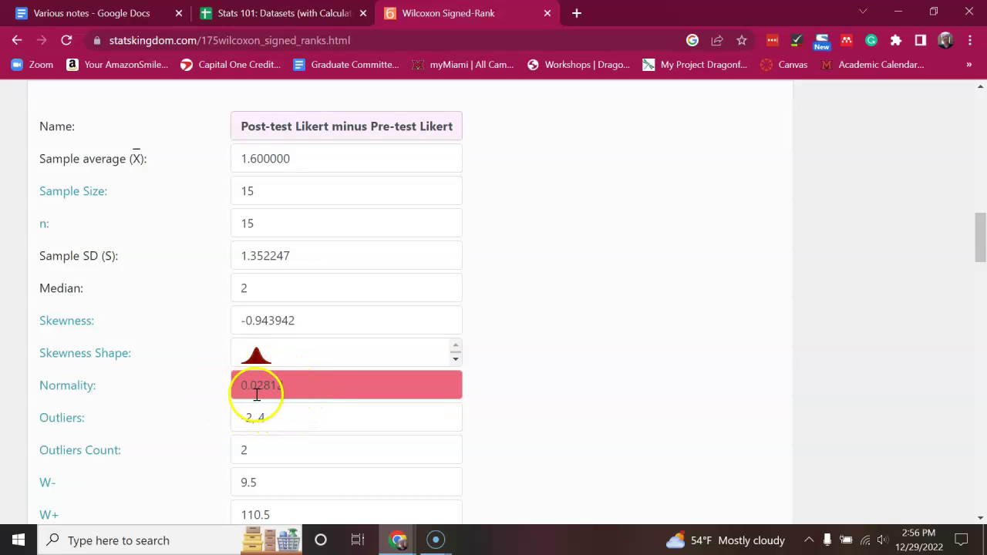
scroll(253, 394, down, 1)
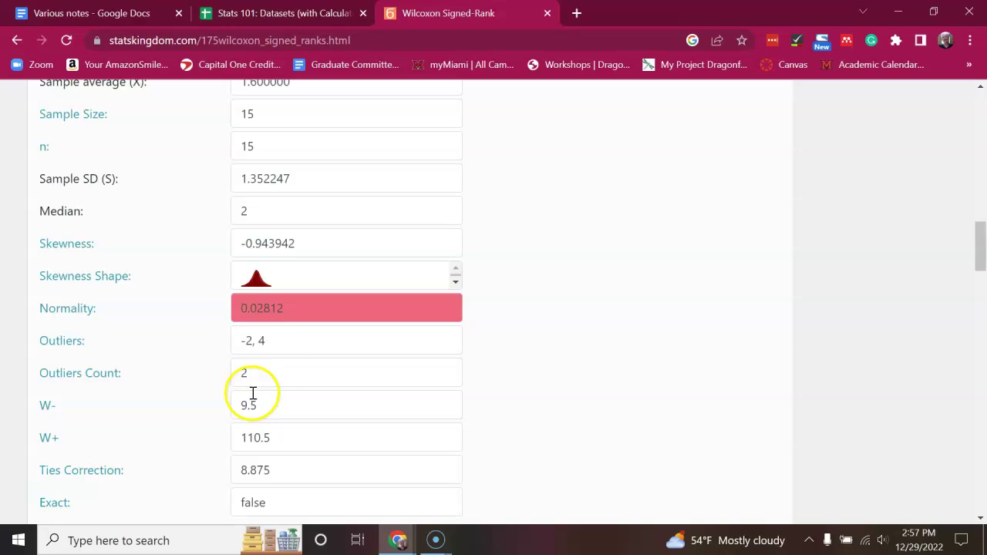
- Highlight the Wilcoxon p-value 0.00197985 in the results, then return to the top of the page
scroll(260, 315, down, 5)
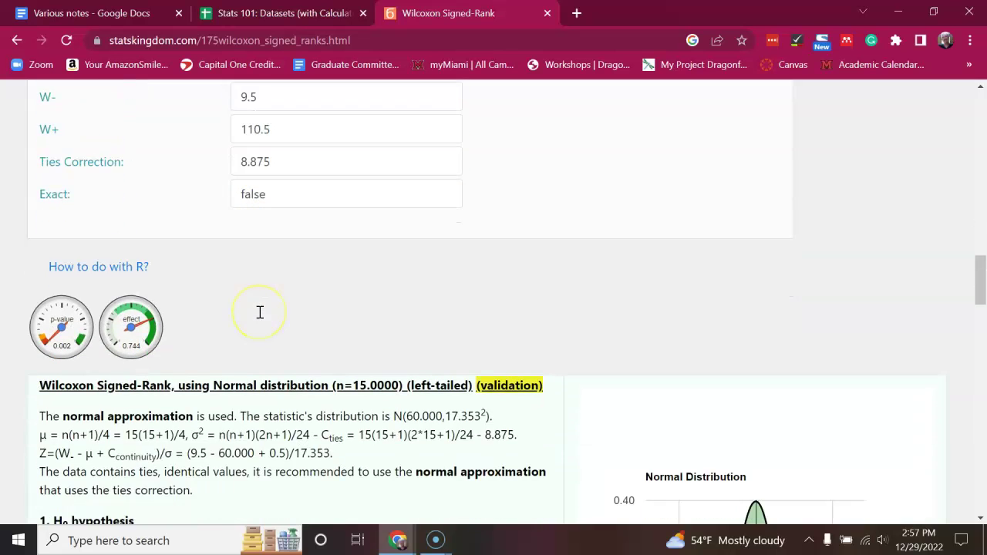
scroll(258, 312, down, 1)
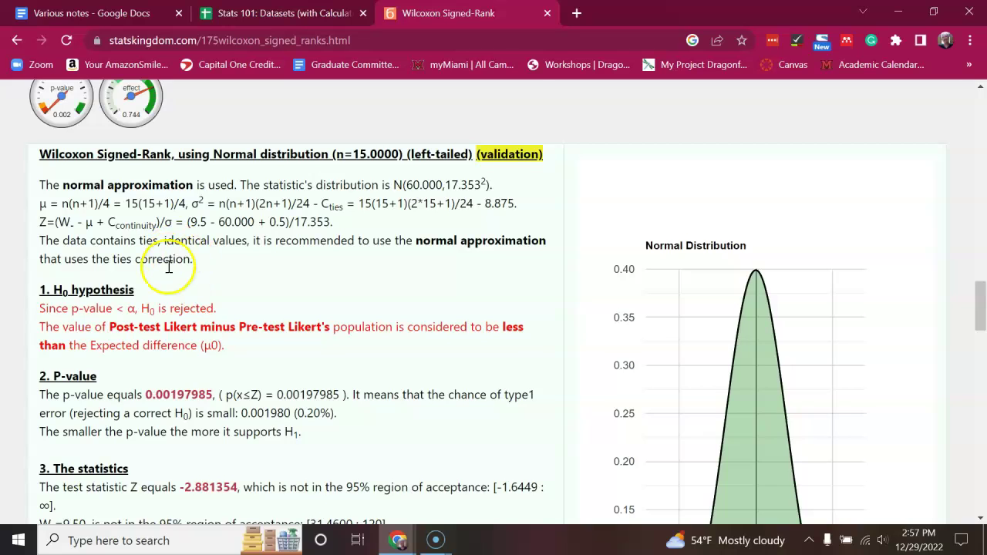
scroll(167, 266, down, 1)
drag(214, 317, 159, 318)
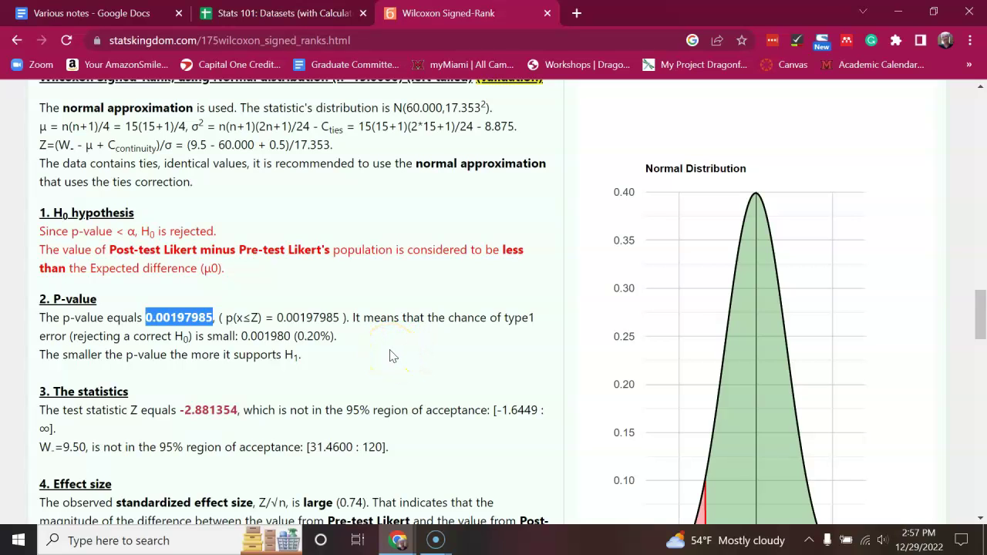
scroll(389, 356, up, 15)
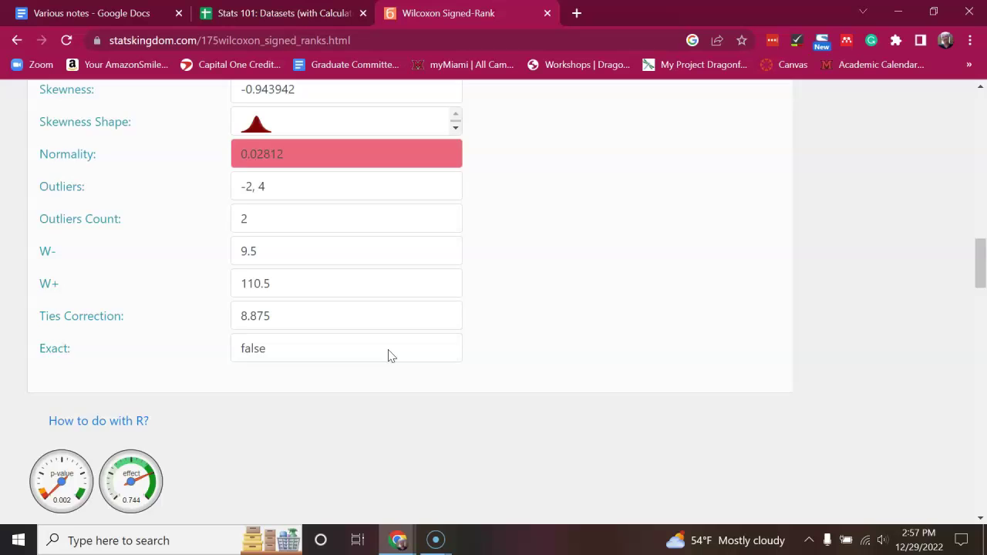
scroll(389, 355, up, 10)
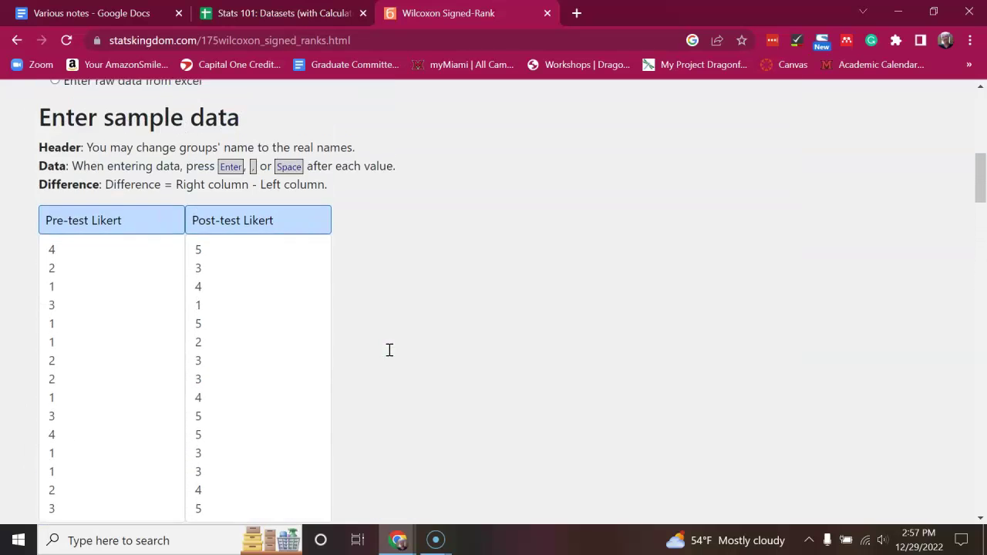
scroll(389, 350, up, 3)
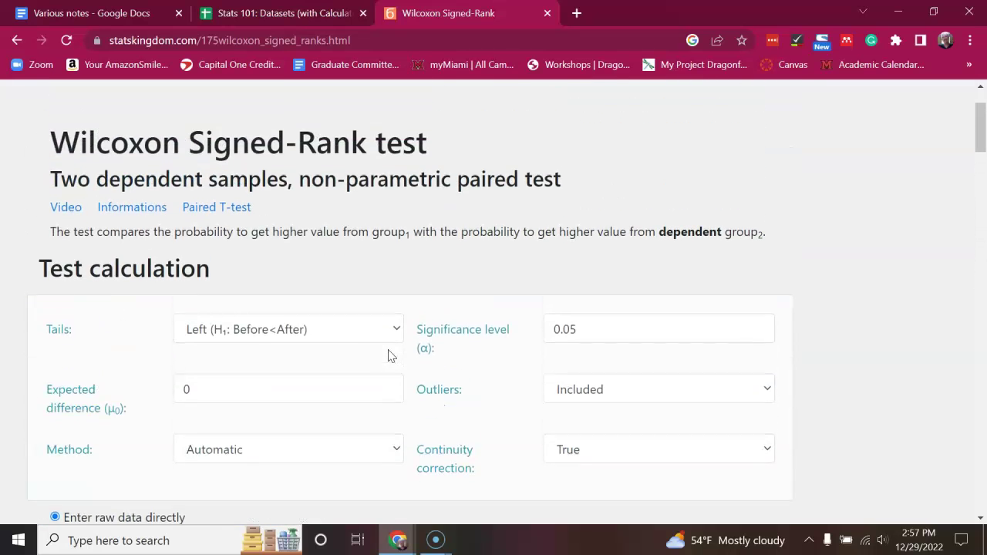
scroll(85, 340, down, 1)
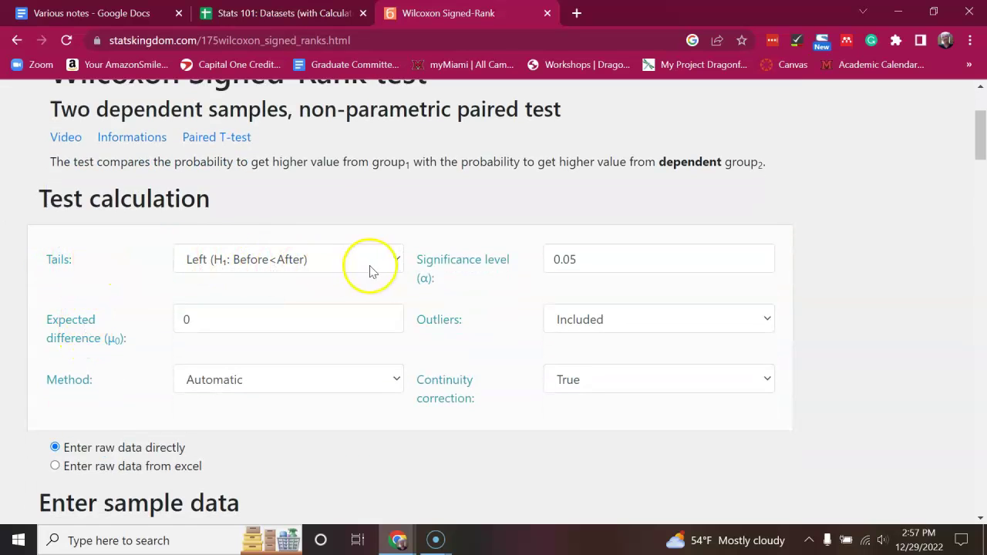
click(398, 263)
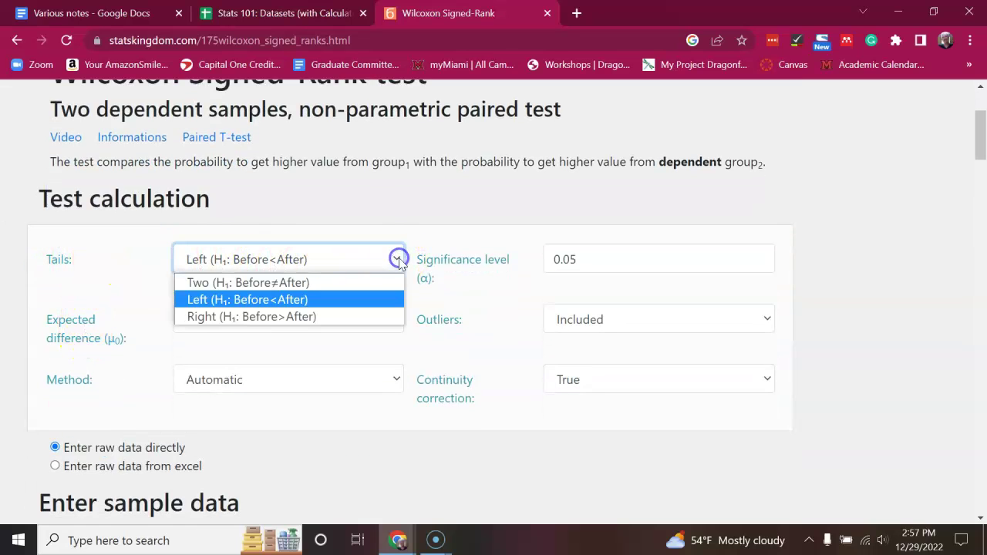
click(290, 285)
click(301, 301)
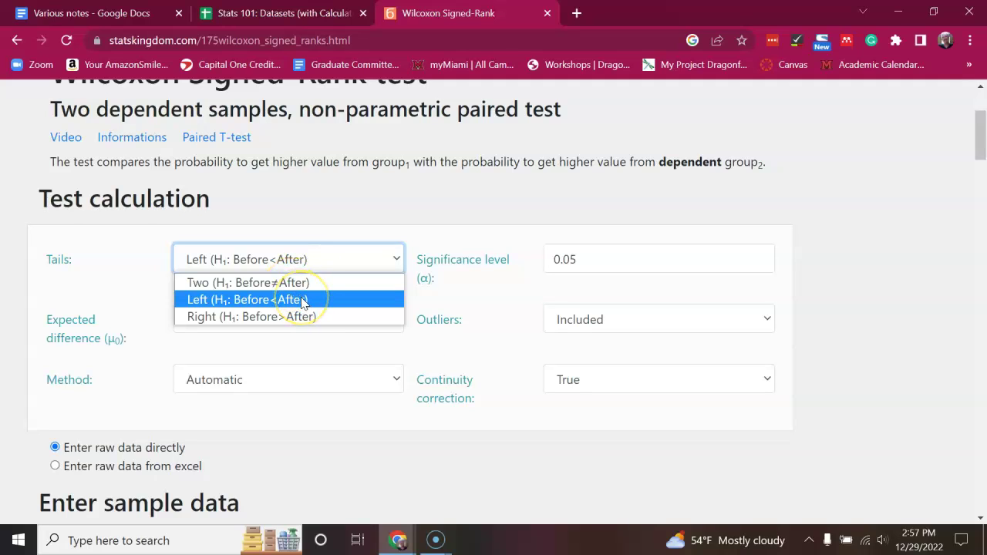
click(259, 301)
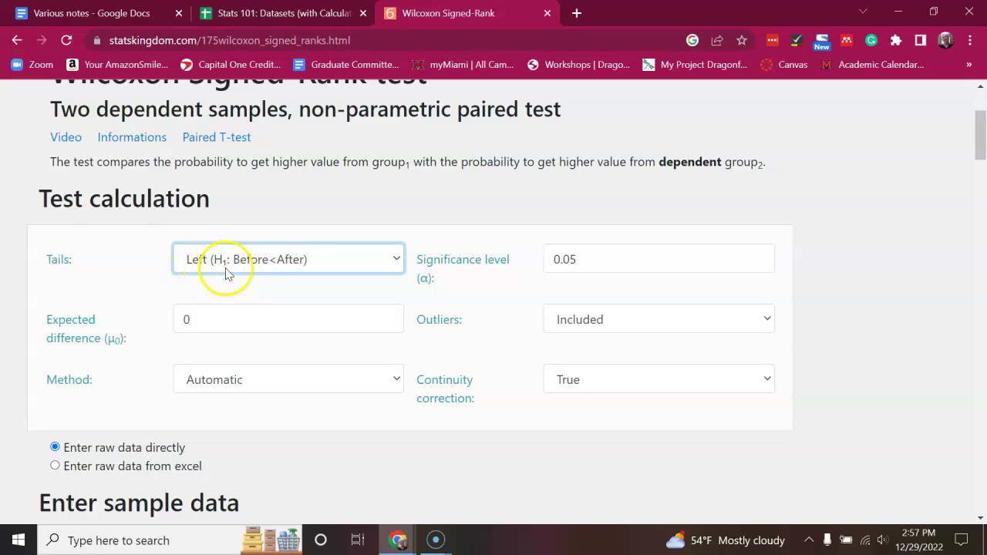
scroll(241, 274, down, 1)
scroll(242, 273, down, 15)
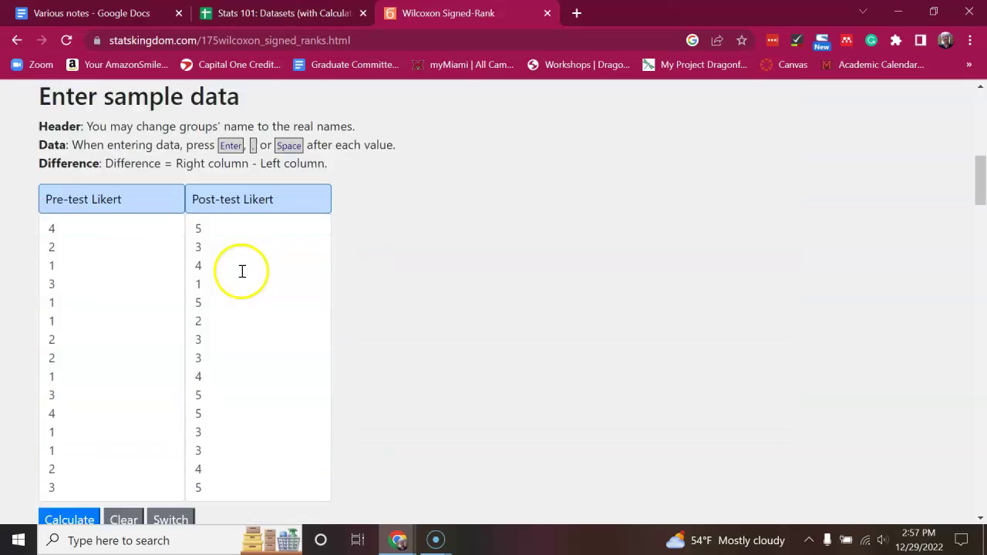
scroll(240, 275, down, 10)
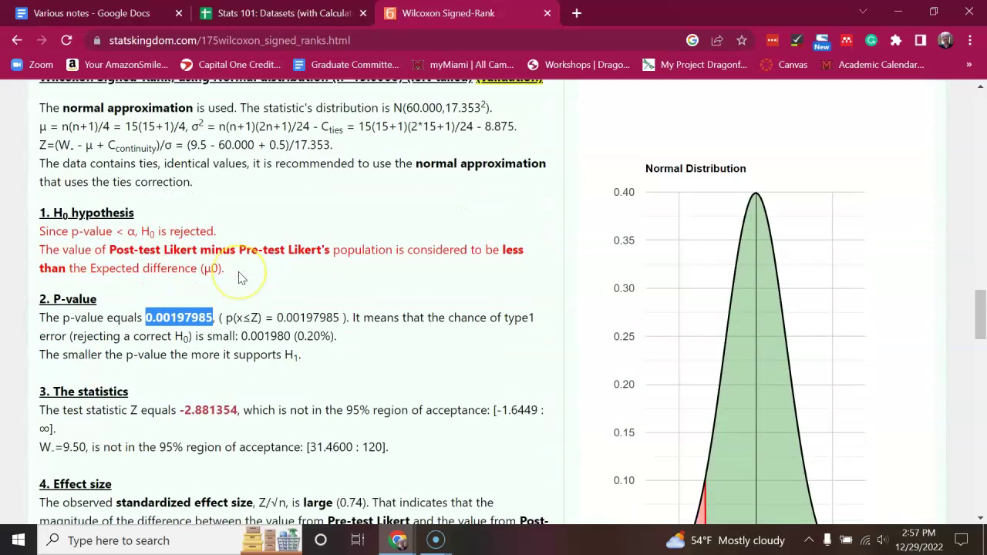
scroll(240, 274, up, 1)
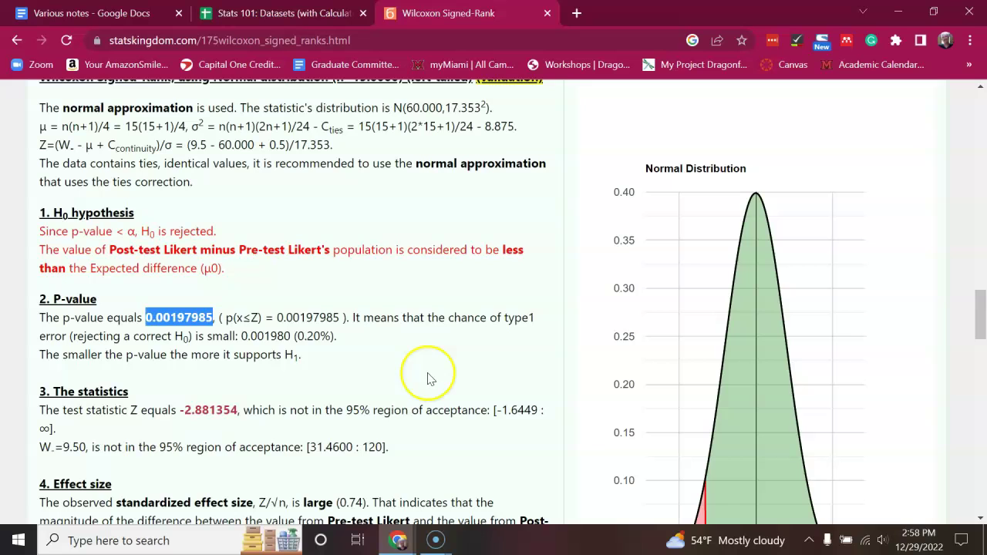
scroll(428, 378, down, 4)
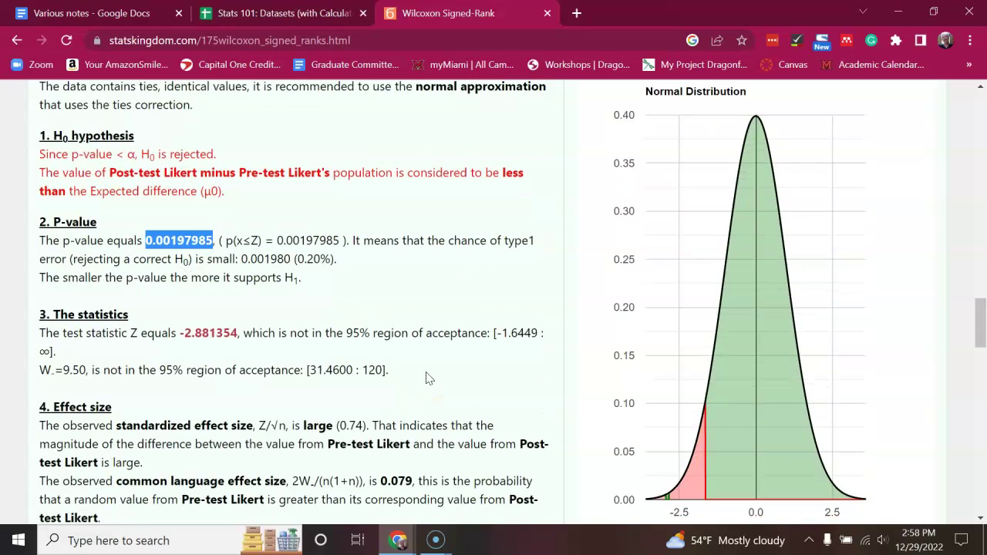
scroll(427, 377, down, 1)
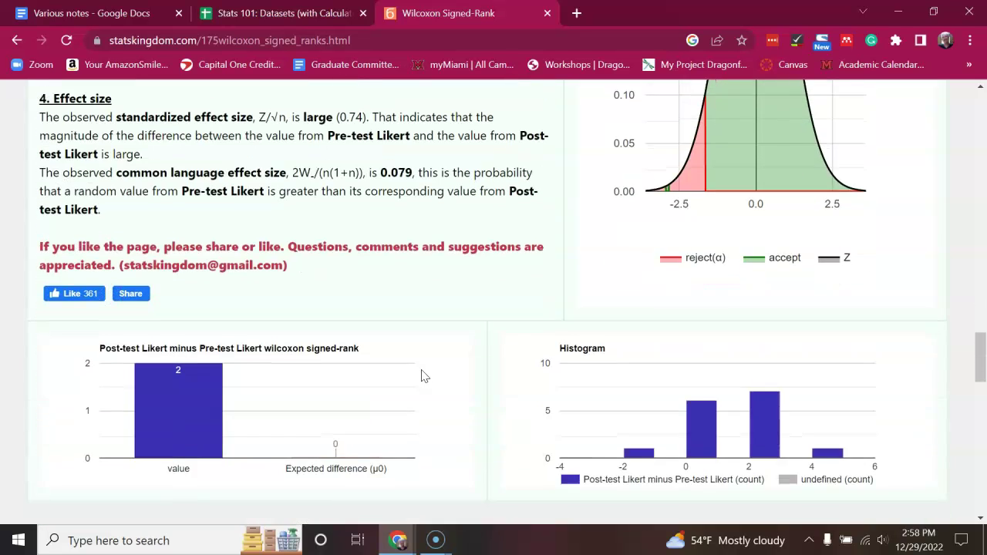
- Switch back to the Stats 101 spreadsheet and point to the shark-conservation statement in E5
scroll(412, 378, up, 1)
click(254, 13)
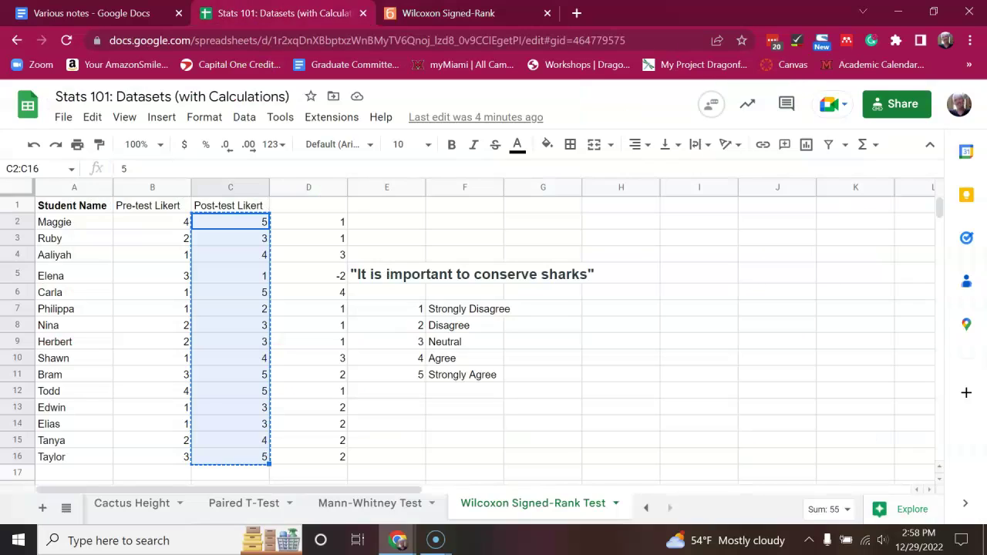
click(377, 274)
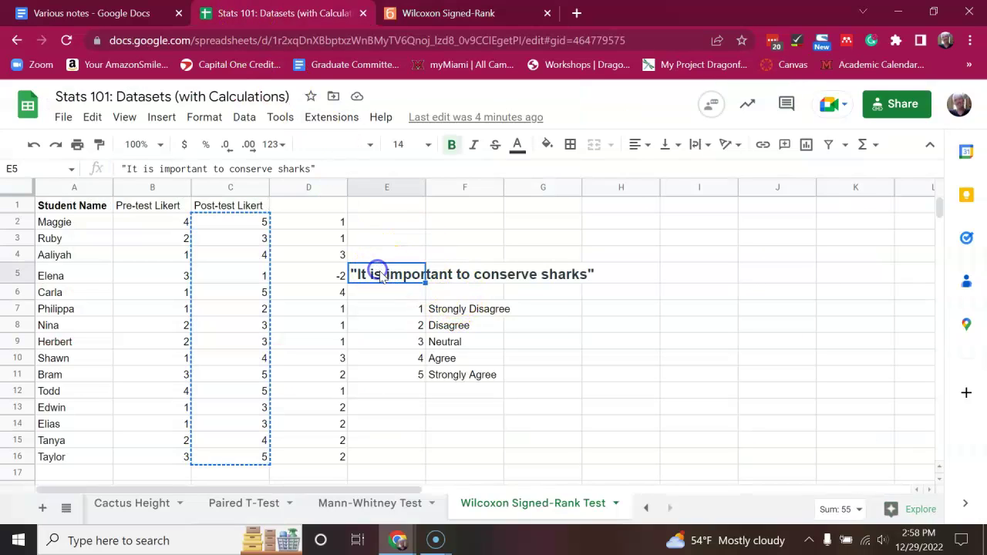